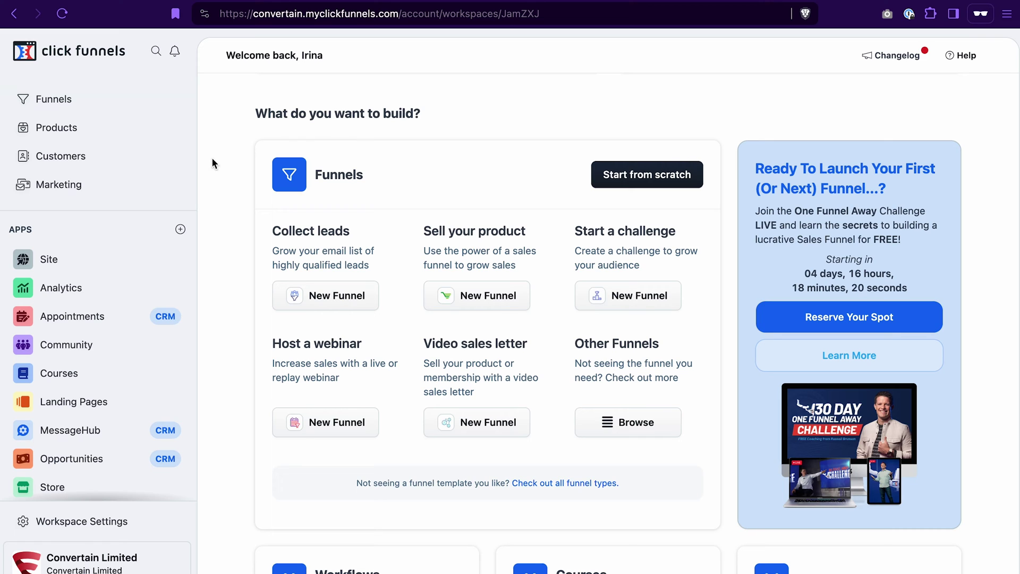
# Go to Contacts, glance at the import/export actions, then open the first contact's details
pyautogui.click(63, 158)
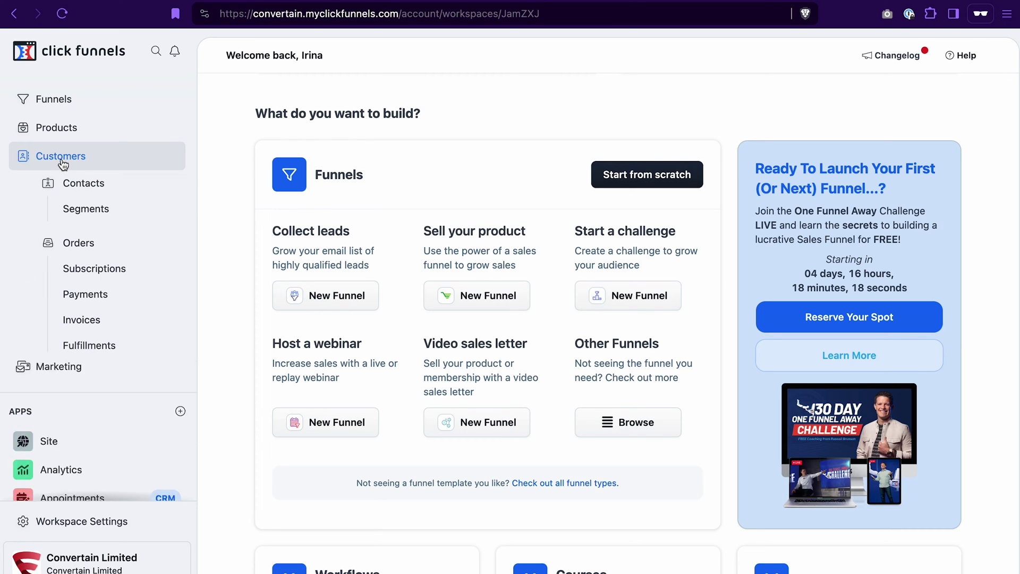
pyautogui.click(91, 184)
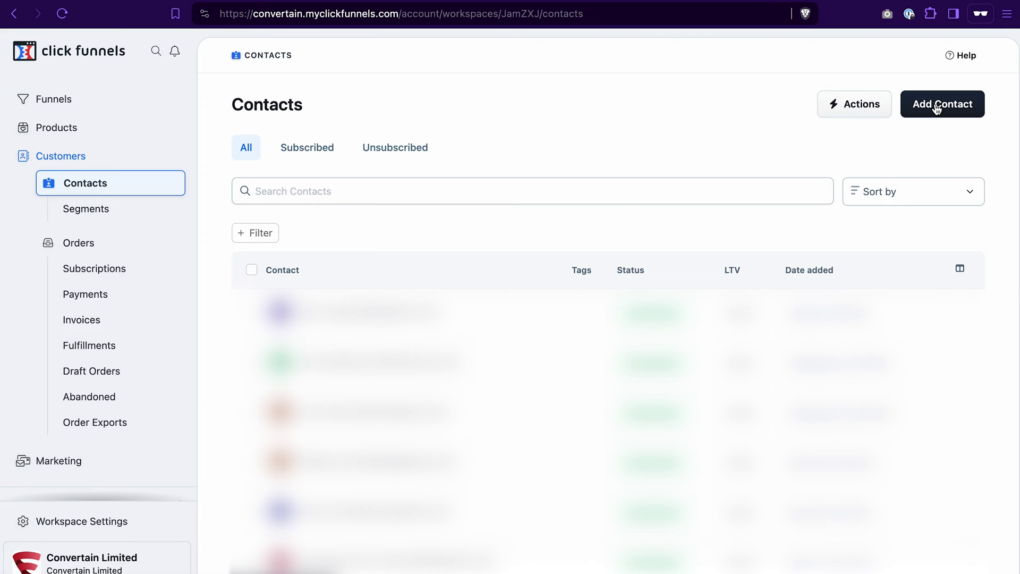
pyautogui.click(874, 110)
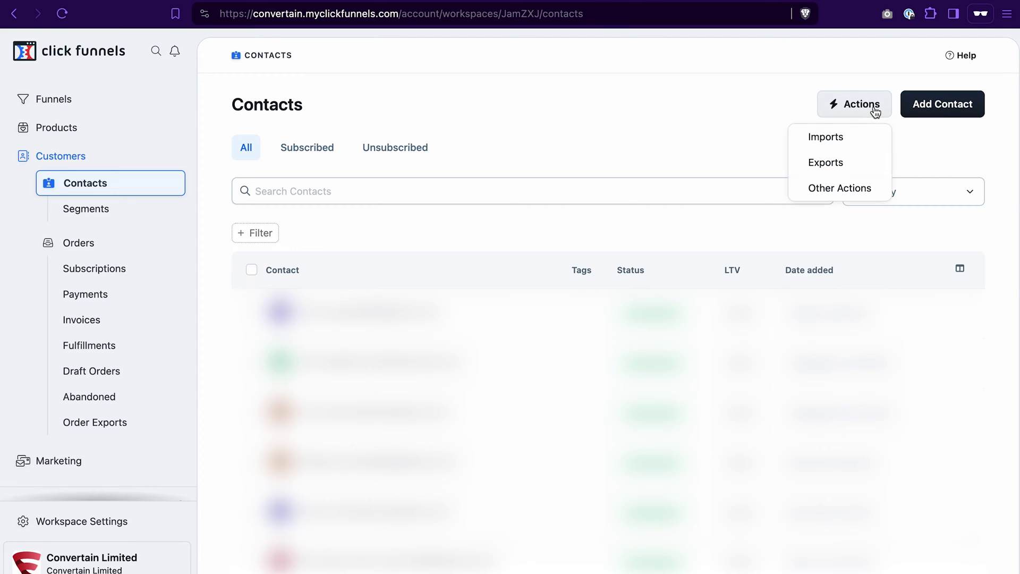
pyautogui.click(720, 88)
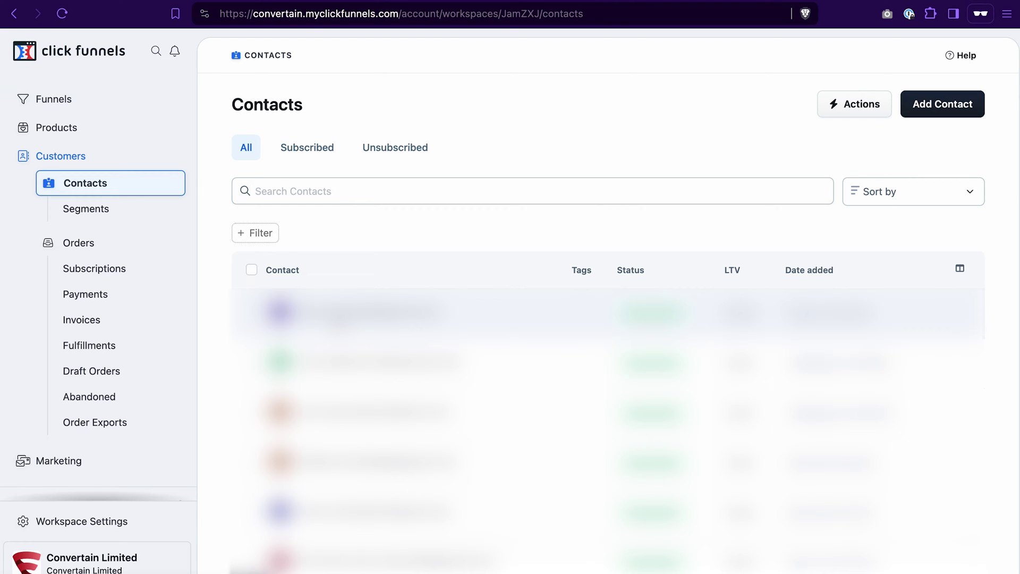
pyautogui.click(545, 314)
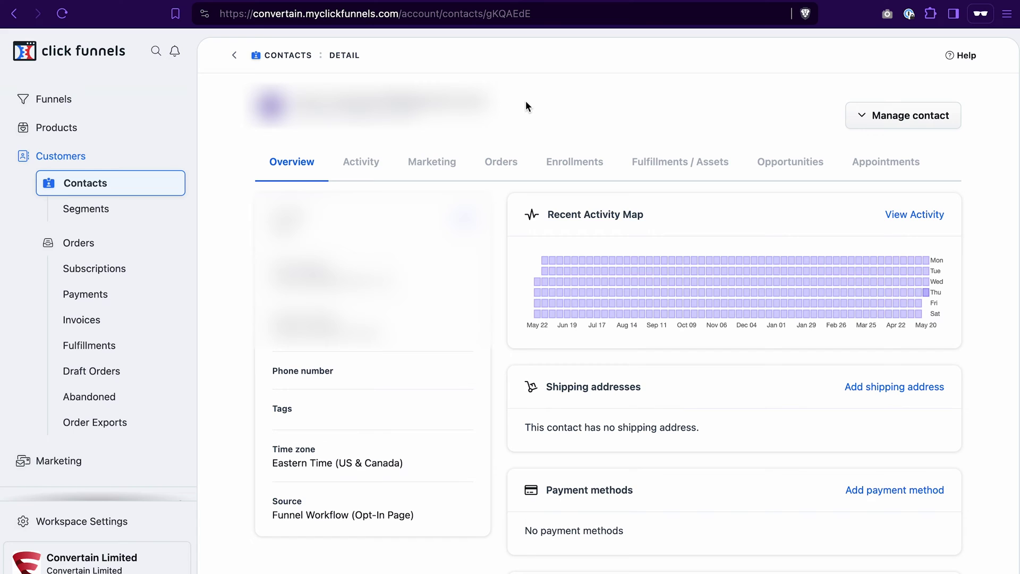
# Review the contact's Activity, Marketing, Orders and Enrollments tabs
pyautogui.click(362, 173)
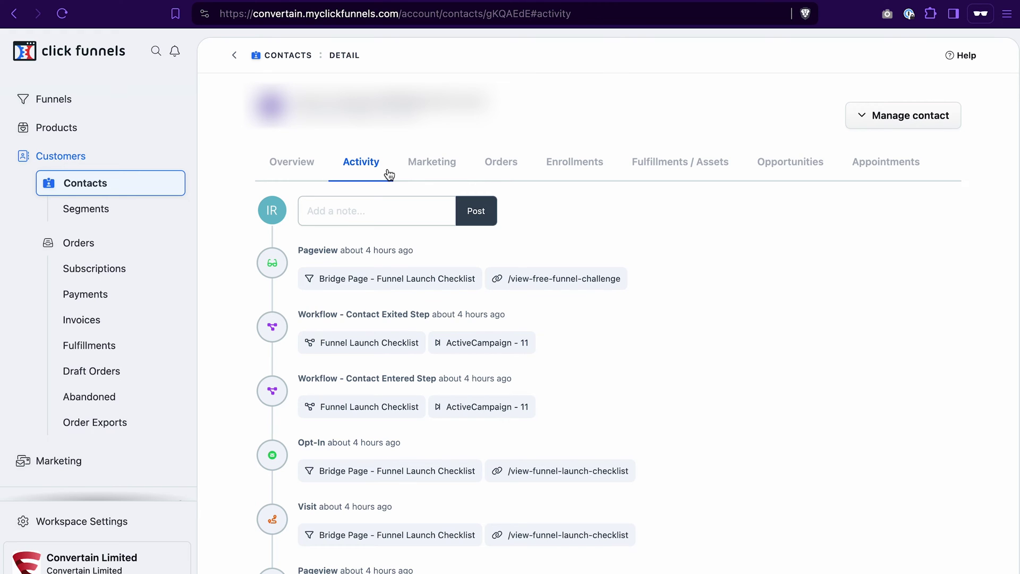
pyautogui.click(431, 162)
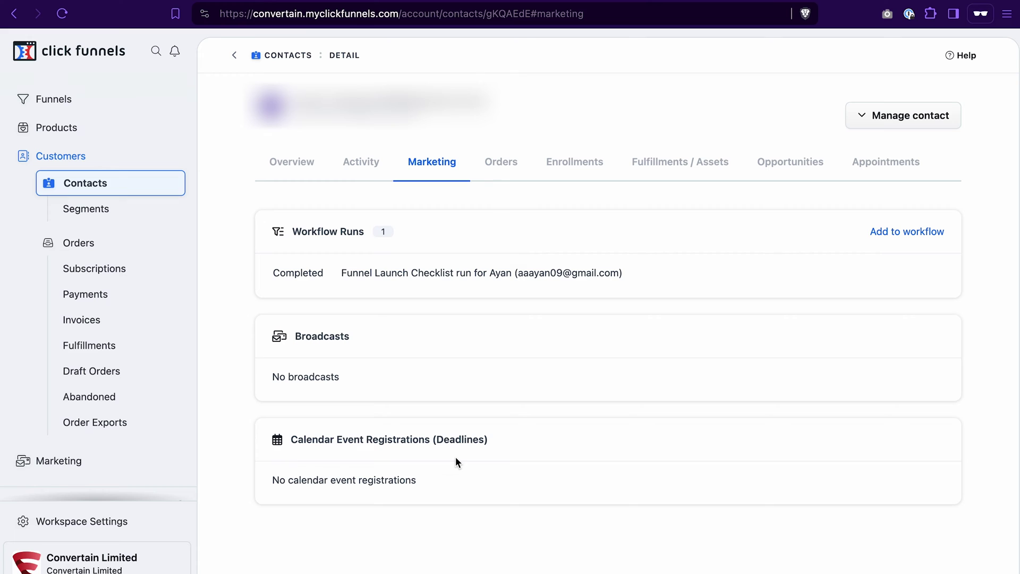
pyautogui.click(509, 156)
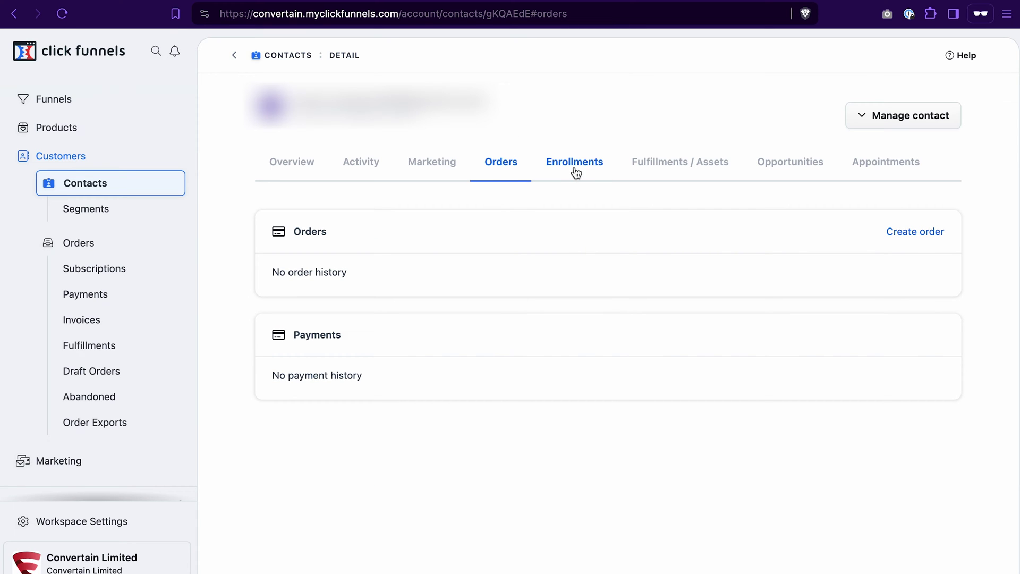
pyautogui.click(593, 170)
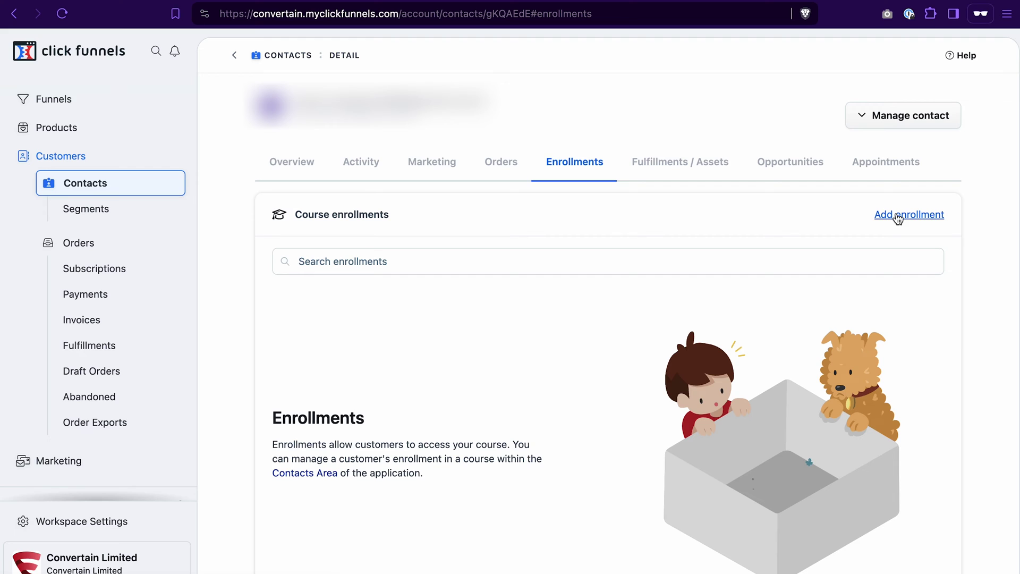
# Check Fulfillments / Assets, Opportunities and the empty Appointments history, then open Segments
pyautogui.click(670, 177)
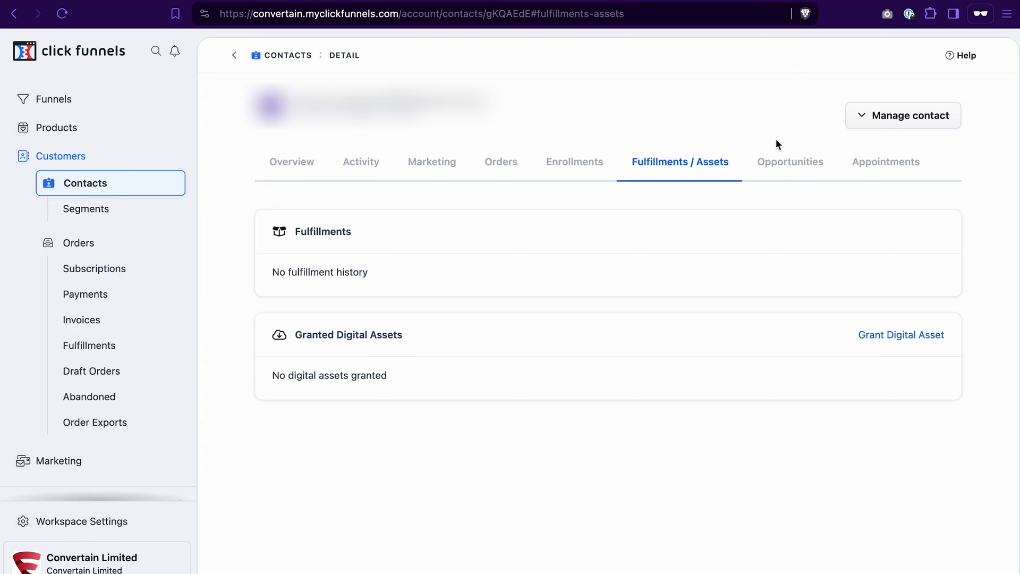
pyautogui.click(802, 177)
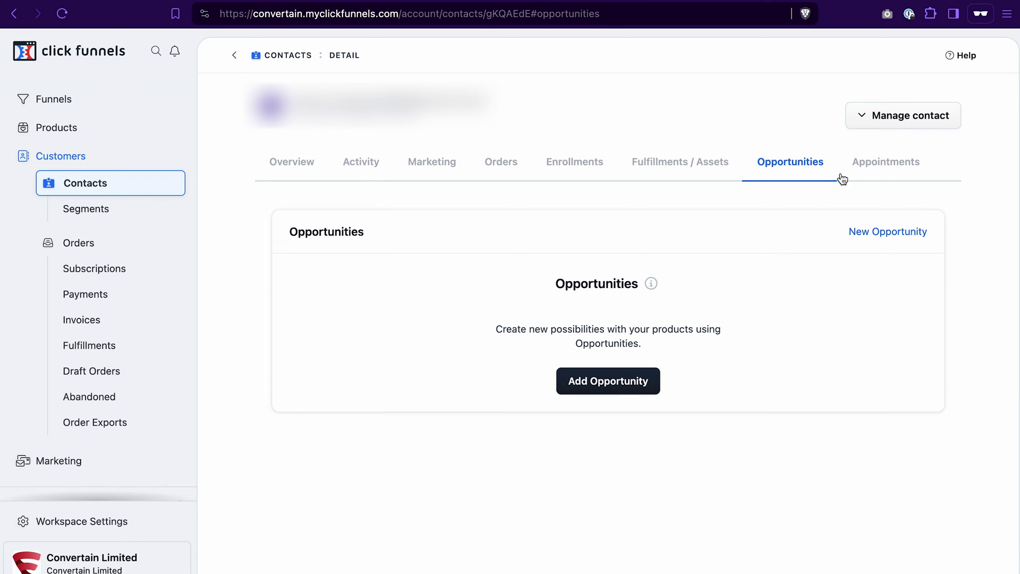
pyautogui.click(890, 170)
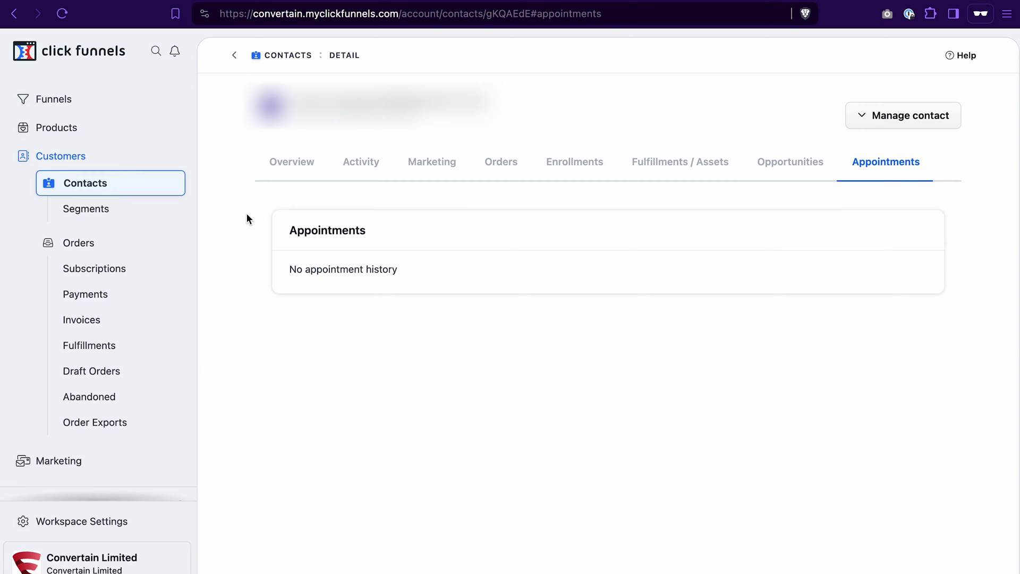
pyautogui.click(106, 213)
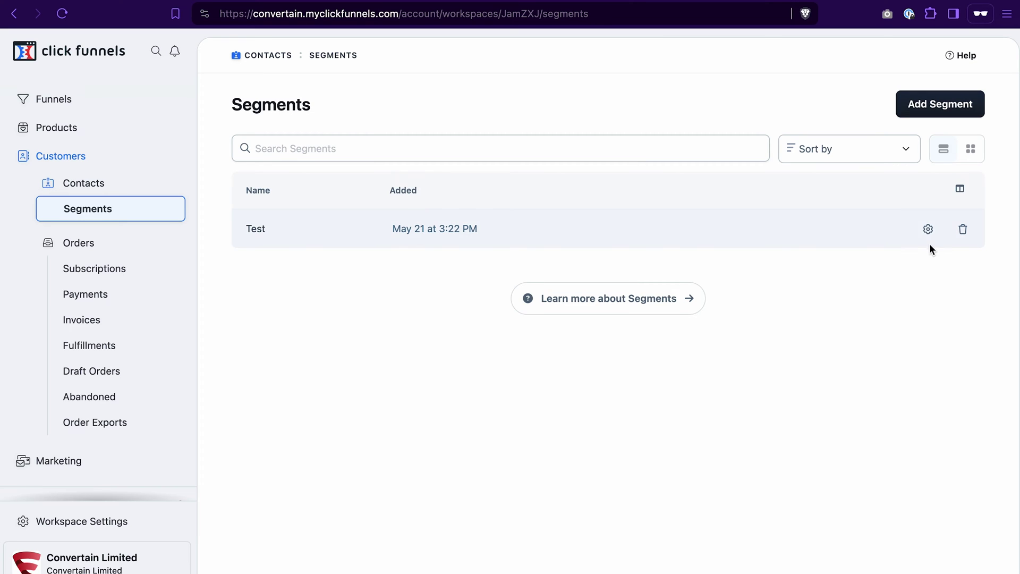
# Inspect the Test segment's settings and its filtered contacts, trying the search and Sort by options
pyautogui.click(928, 229)
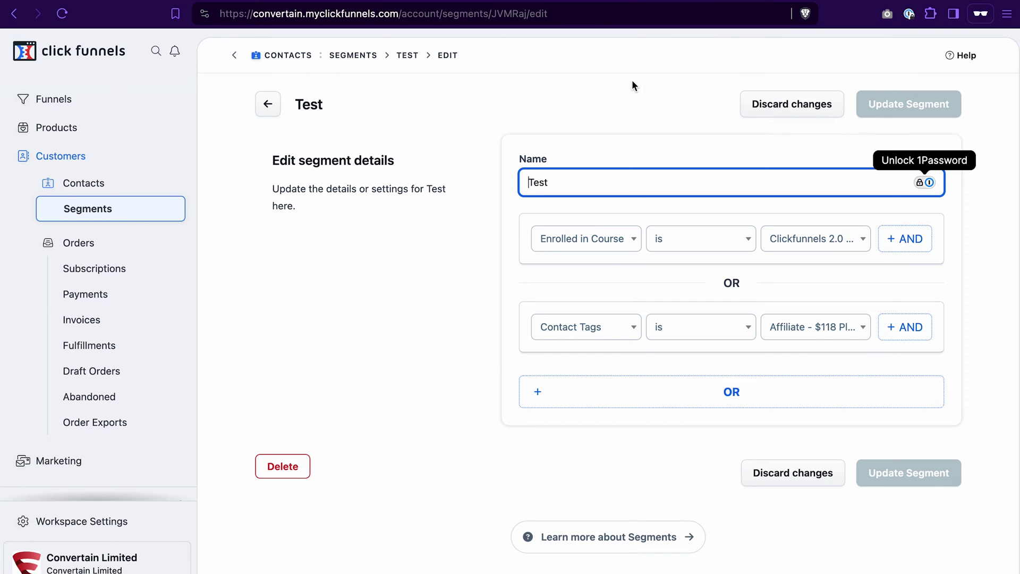
pyautogui.click(267, 104)
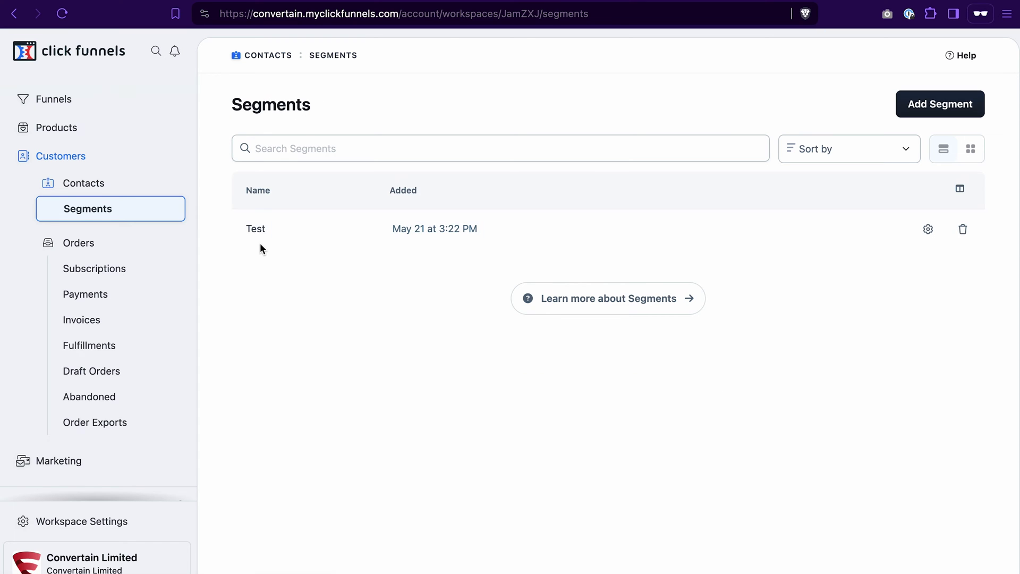
pyautogui.click(260, 232)
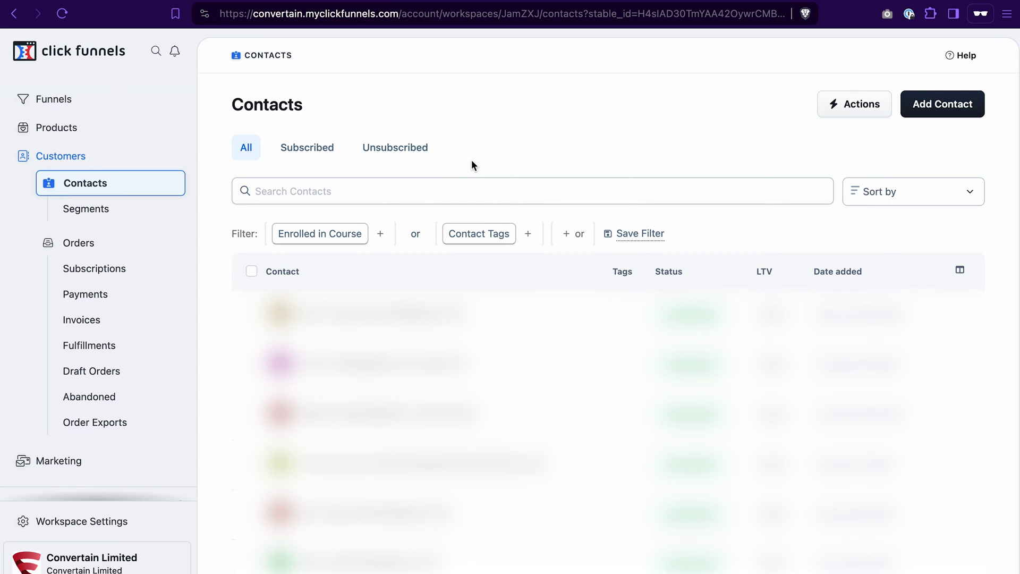
pyautogui.click(465, 185)
pyautogui.click(872, 194)
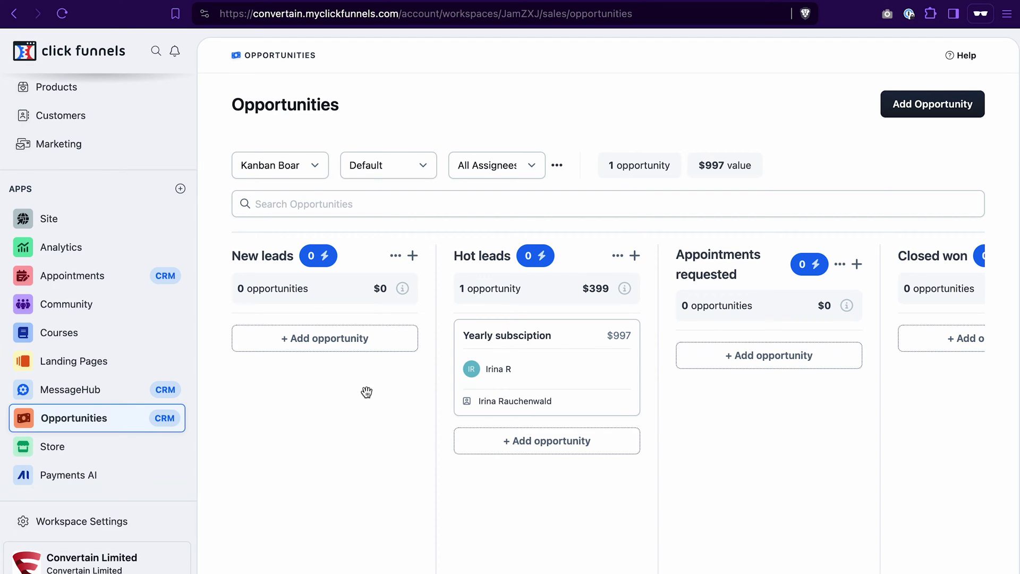
# Keep the Default pipeline and drag the $997 Yearly subsciption card into Appointments requested
pyautogui.click(424, 167)
pyautogui.click(419, 168)
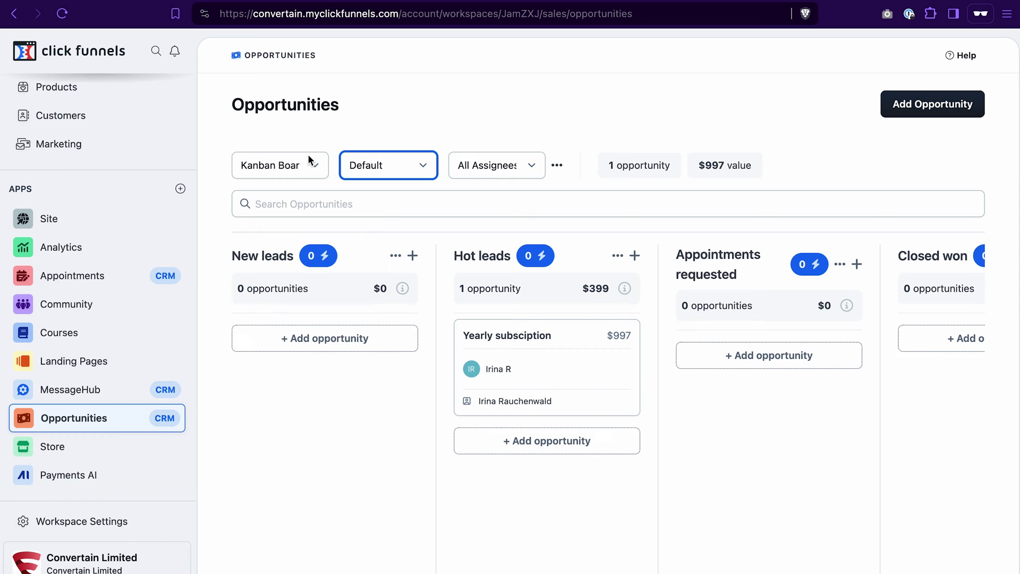
pyautogui.click(395, 255)
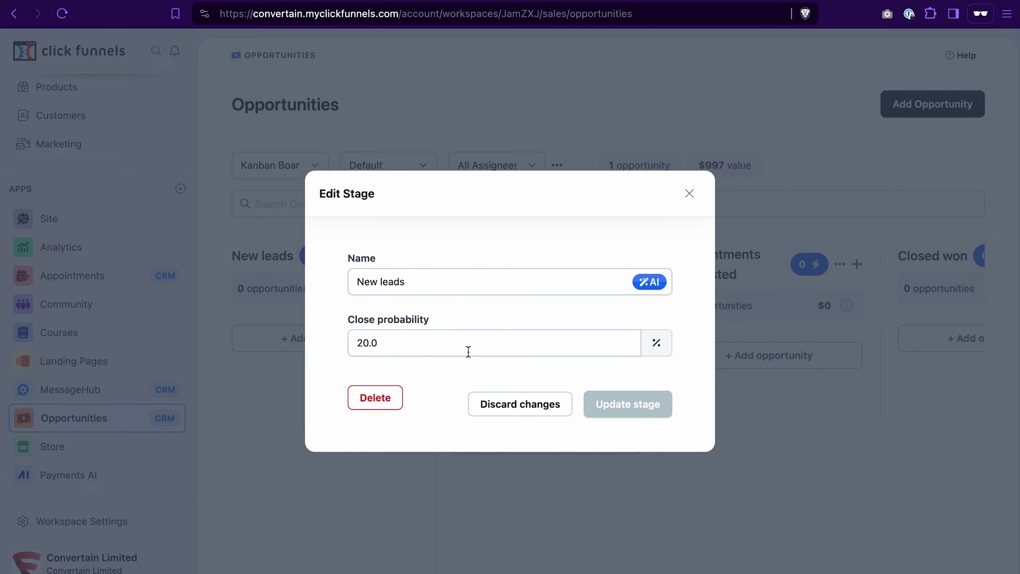
pyautogui.click(505, 409)
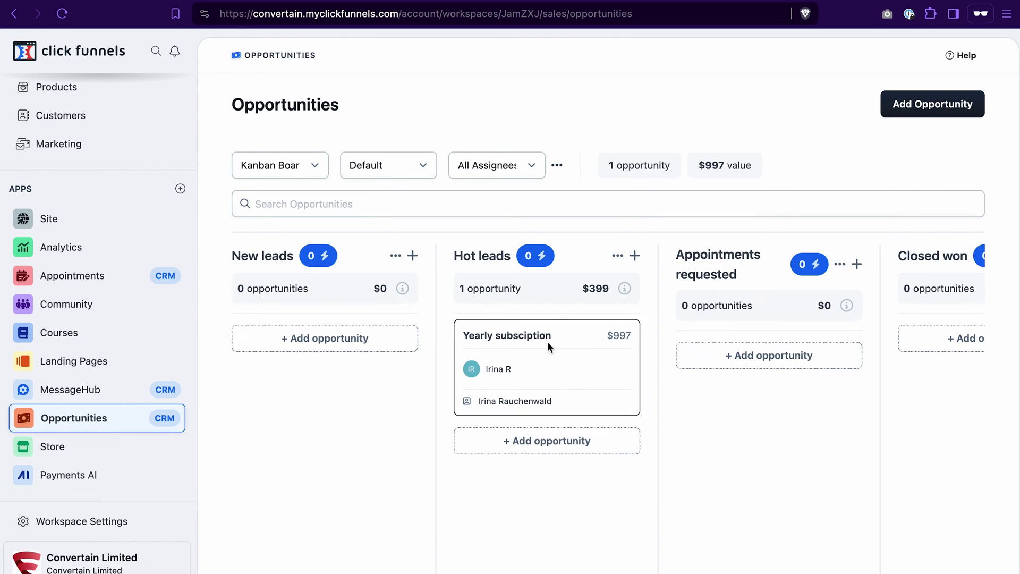
pyautogui.moveTo(572, 288); pyautogui.dragTo(611, 288)
pyautogui.moveTo(513, 334); pyautogui.dragTo(725, 339)
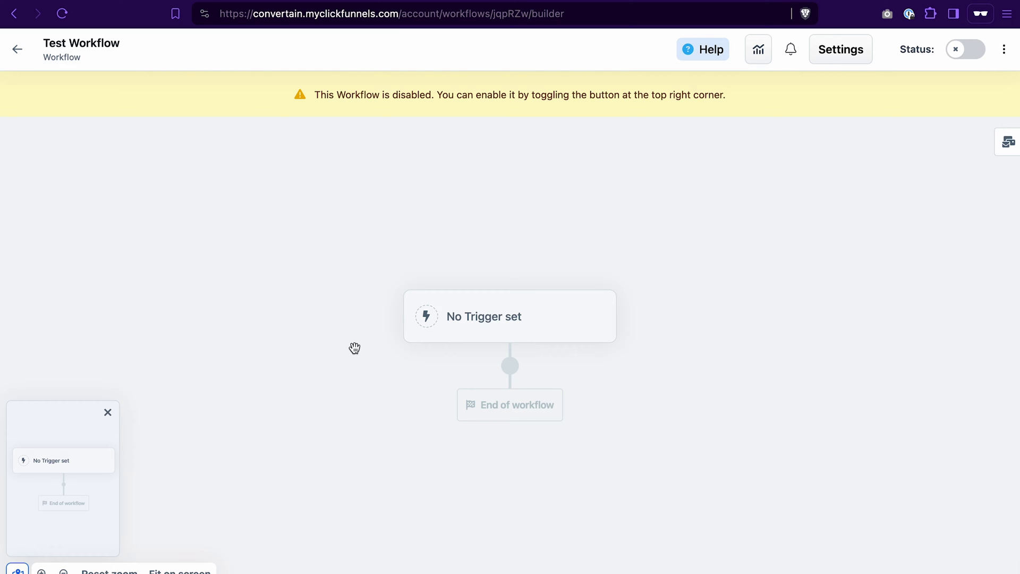
# Add an active Opt-In trigger for the Bridge Page - Funnel Launch Checklist Opt-In Page, disallowing anonymous contacts
pyautogui.click(495, 320)
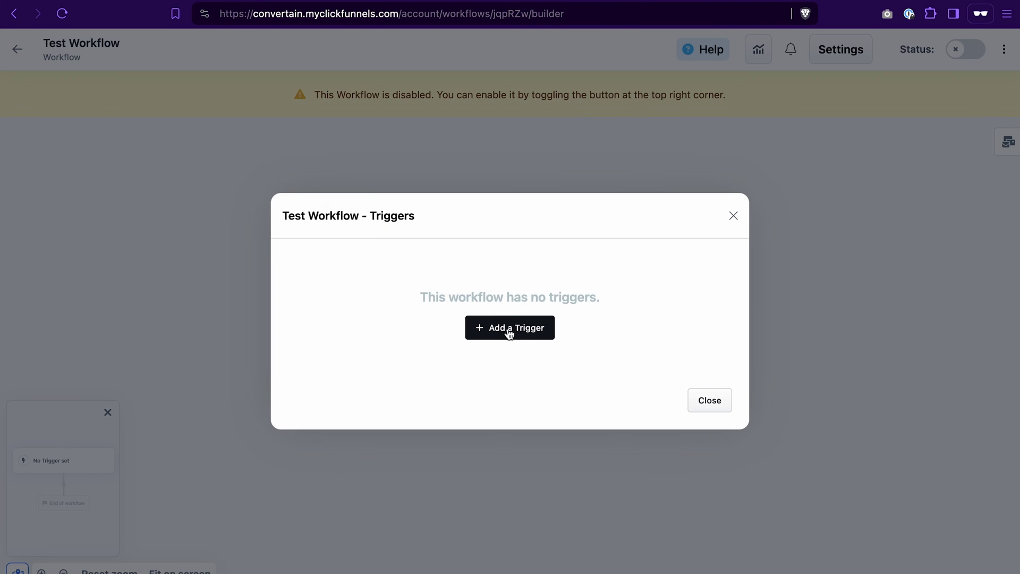
pyautogui.click(507, 327)
pyautogui.click(388, 286)
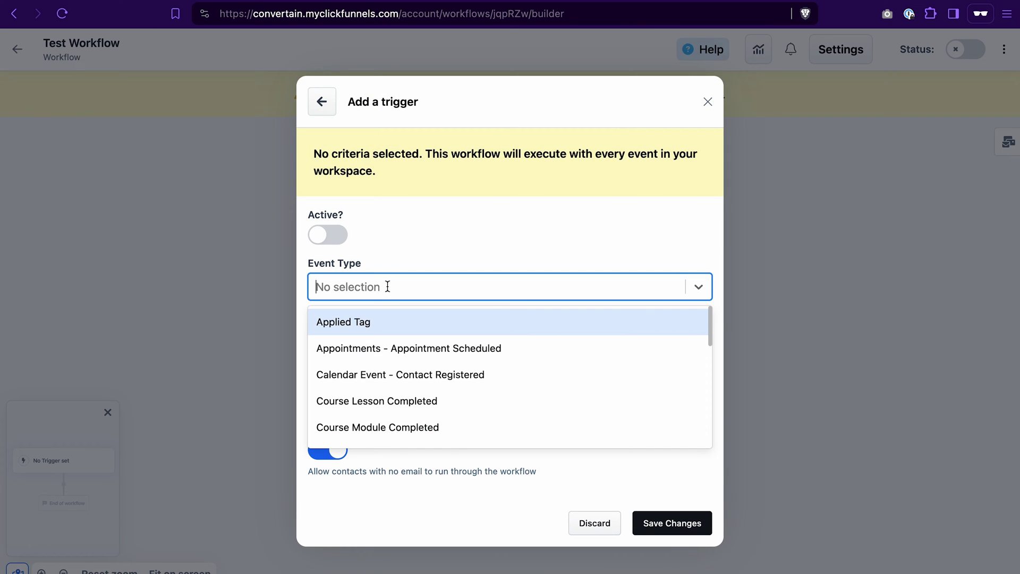
pyautogui.scroll(-5, 397, 399)
pyautogui.click(367, 339)
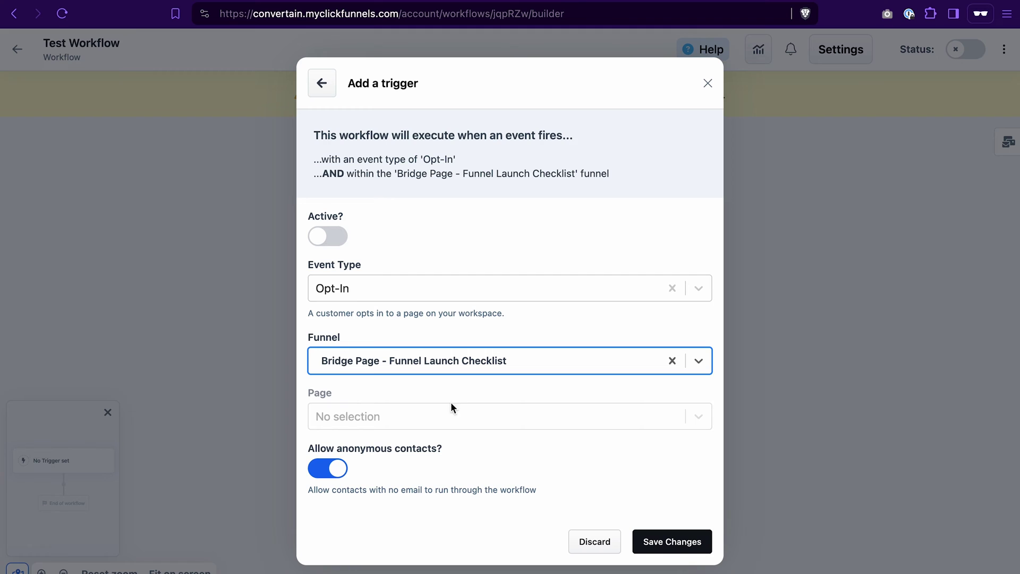
pyautogui.click(451, 420)
pyautogui.click(433, 456)
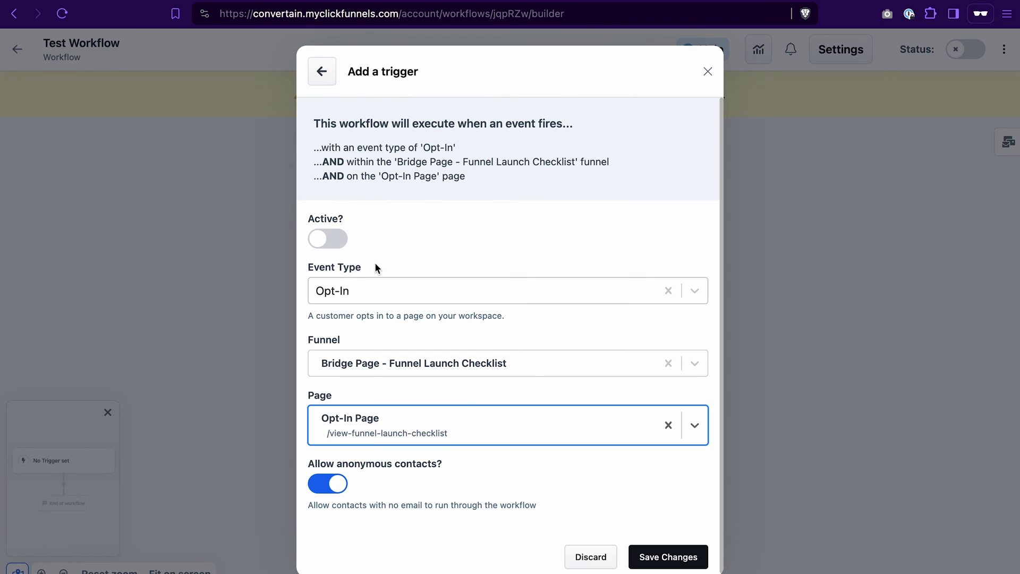
pyautogui.click(339, 244)
pyautogui.click(335, 484)
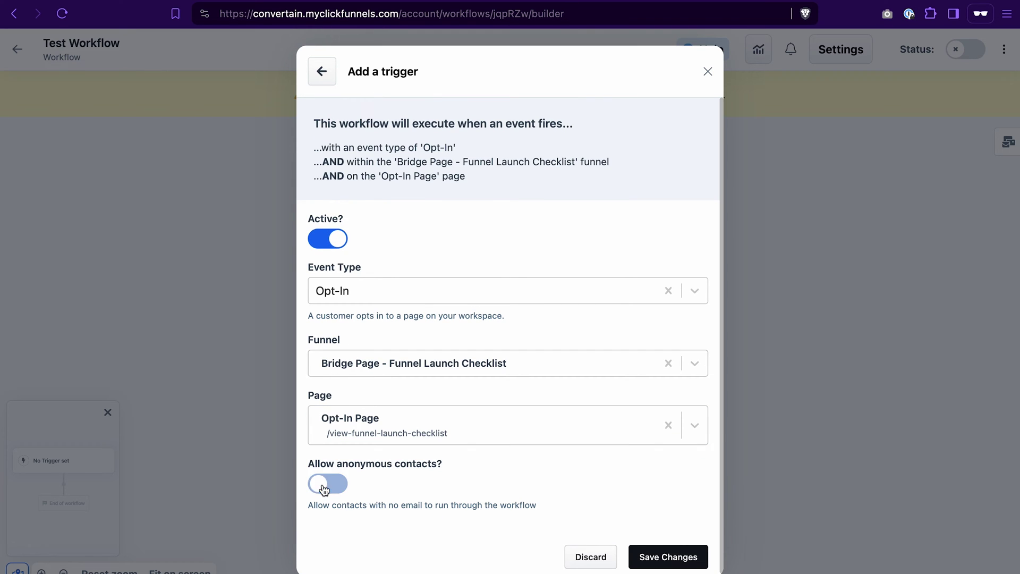
pyautogui.click(685, 559)
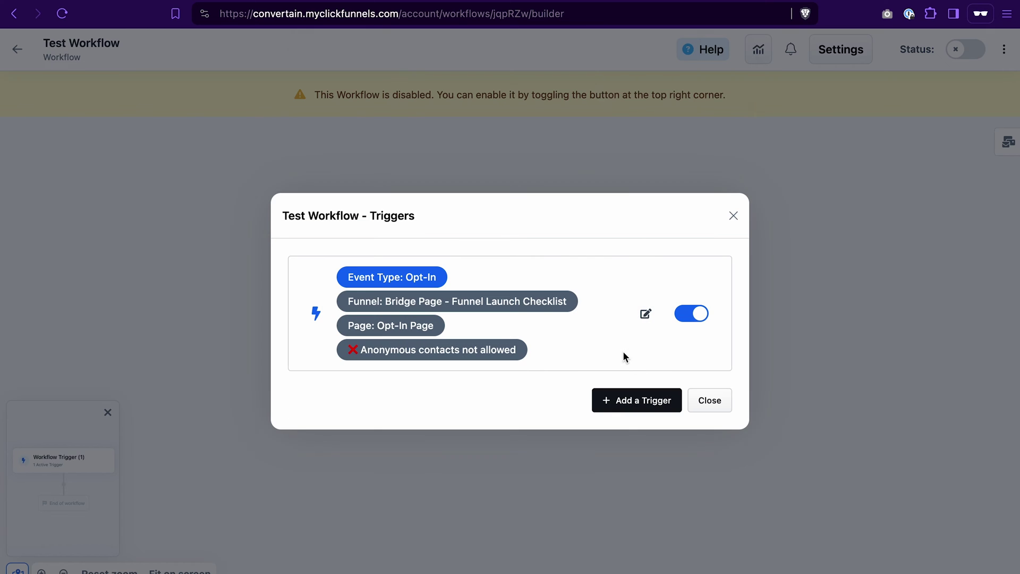
pyautogui.click(707, 399)
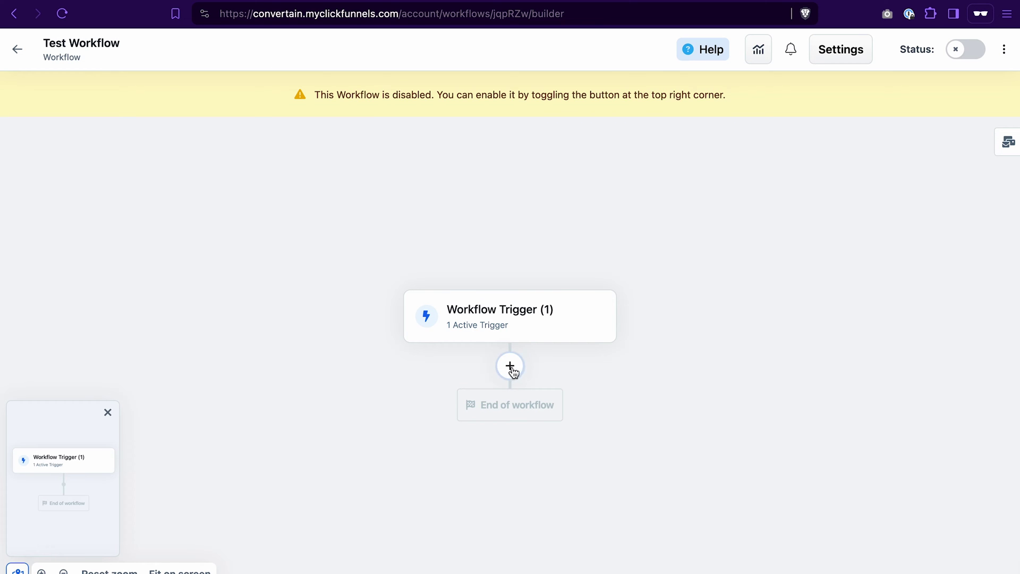
# Add a Create opportunity step with a team-member assignee and a deal value of 97
pyautogui.click(509, 367)
pyautogui.scroll(-10, 850, 330)
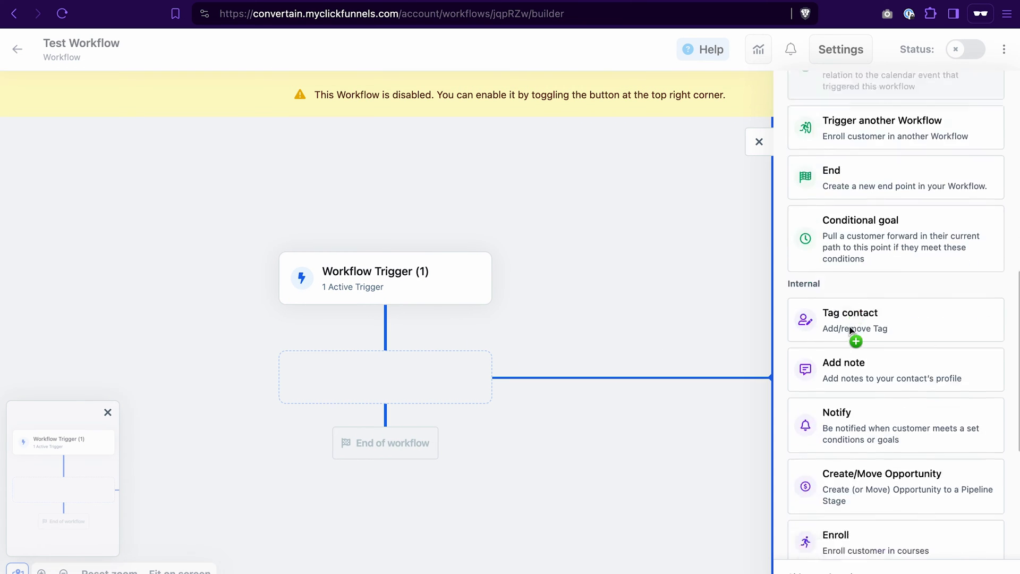
pyautogui.click(885, 364)
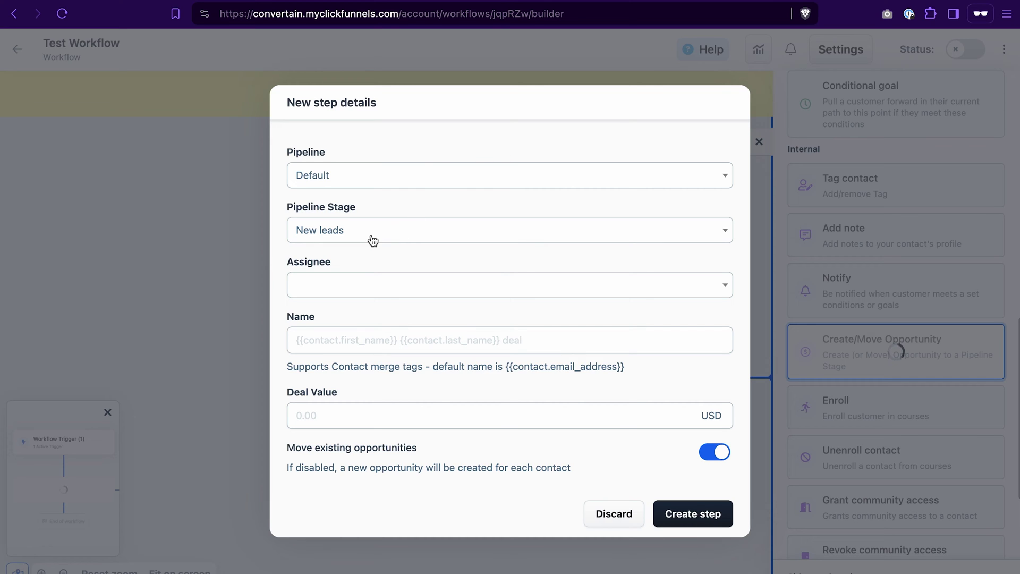
pyautogui.click(409, 287)
pyautogui.click(409, 307)
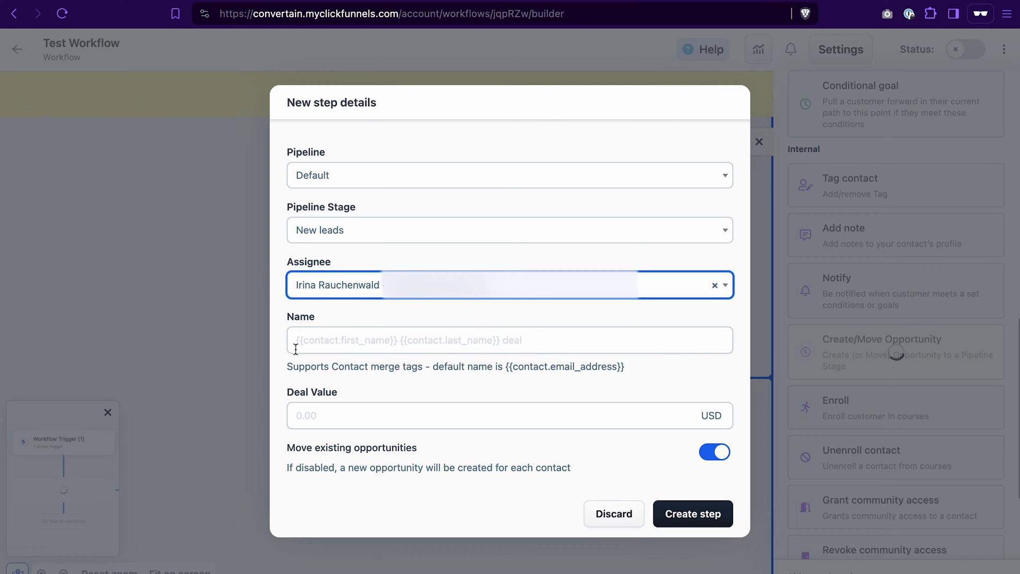
pyautogui.click(312, 415)
pyautogui.write('97')
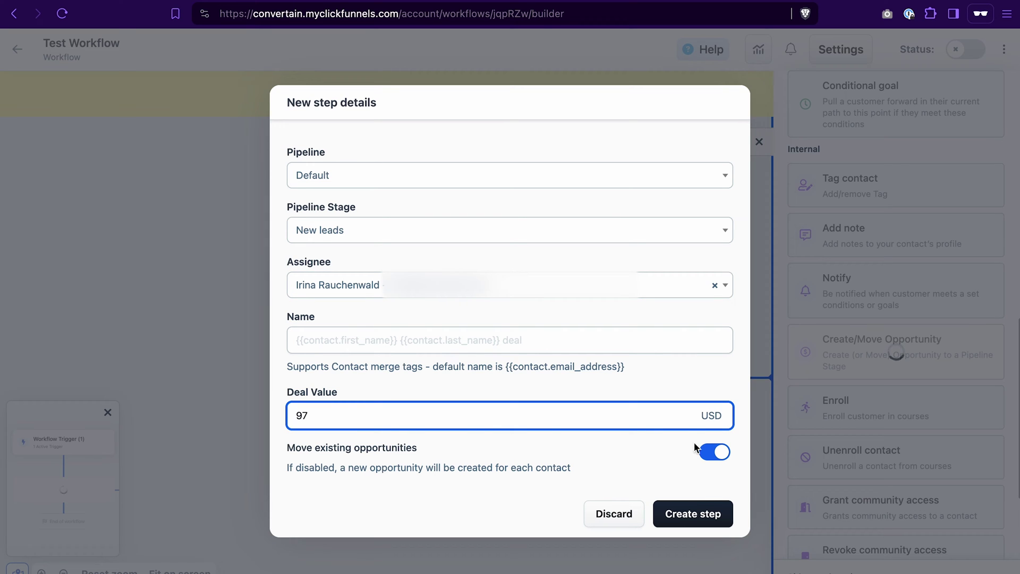
pyautogui.click(699, 522)
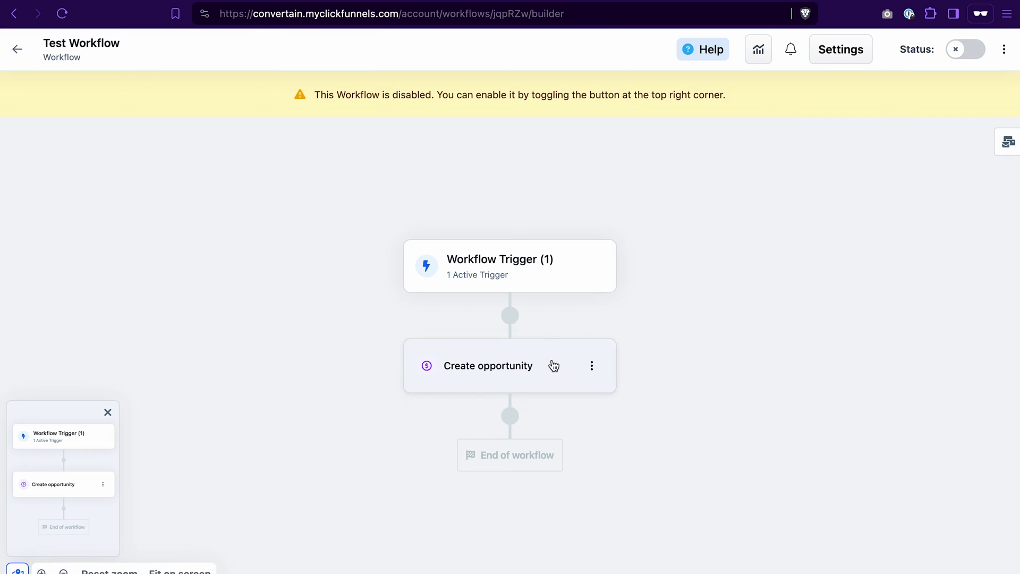
# Toggle the step's Move existing opportunities setting off and back on
pyautogui.click(504, 366)
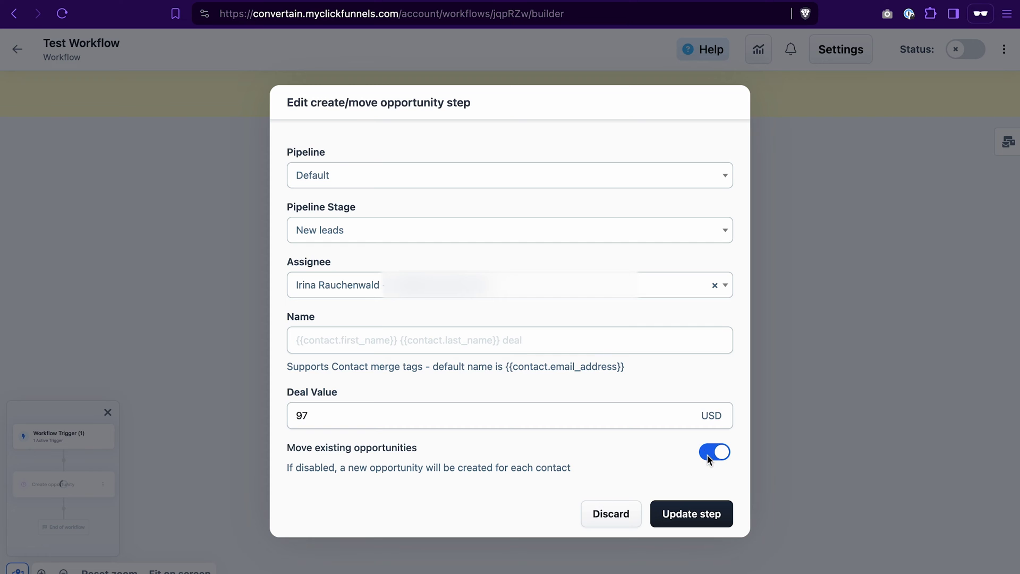
pyautogui.click(708, 454)
pyautogui.click(722, 453)
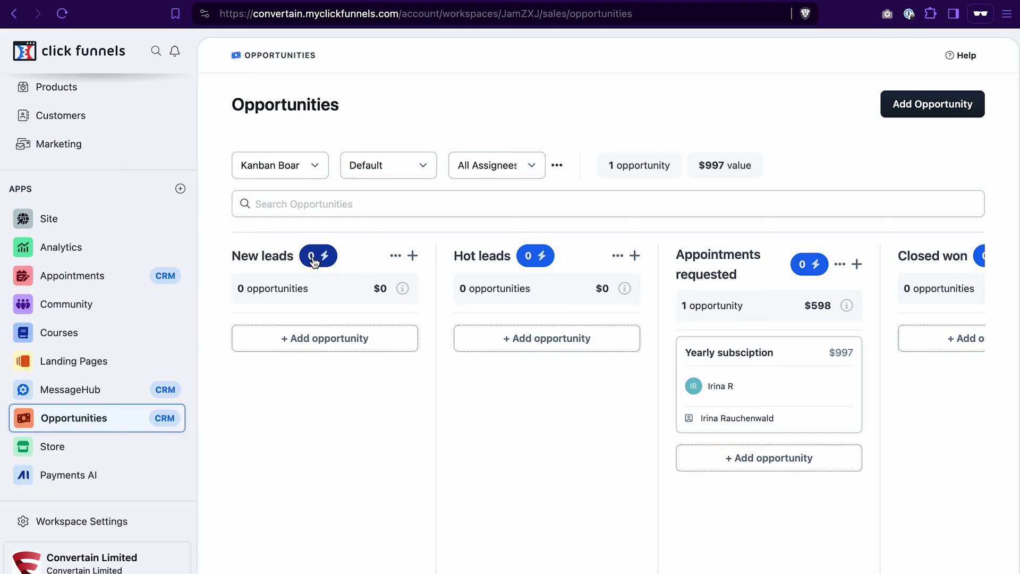
# Start a New leads automation triggered when a contact enters this stage
pyautogui.click(313, 258)
pyautogui.click(640, 302)
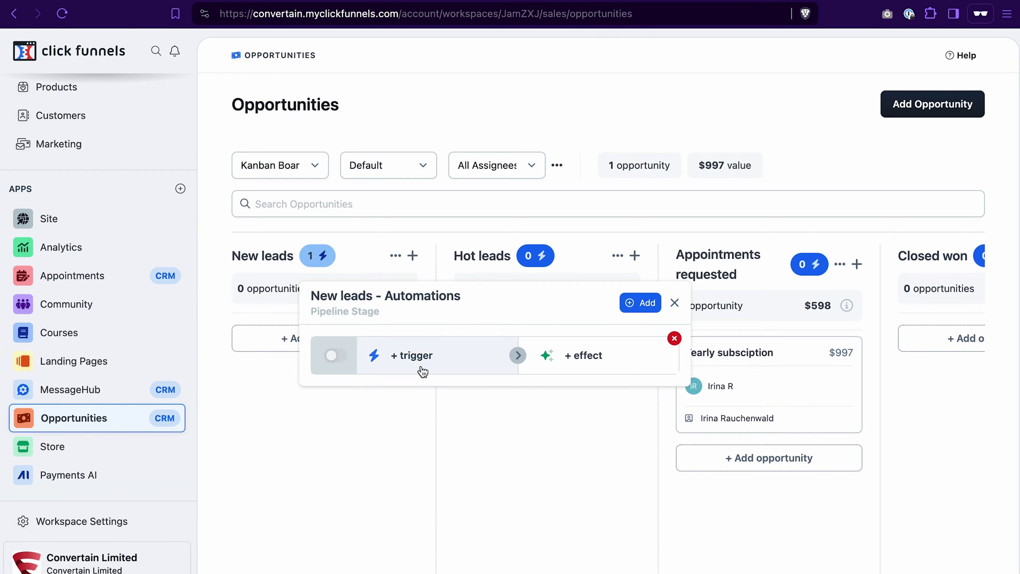
pyautogui.click(421, 366)
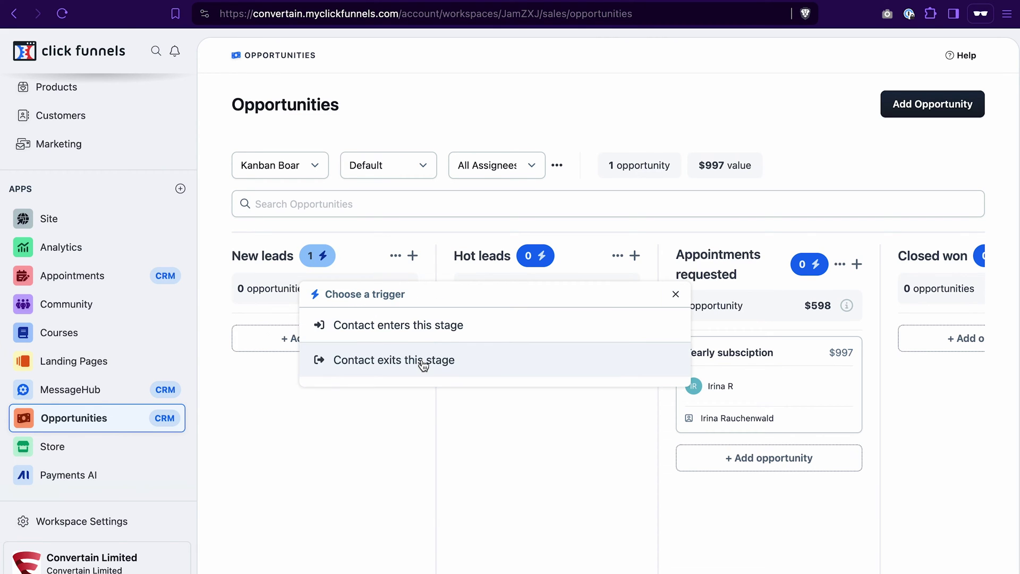
pyautogui.click(524, 337)
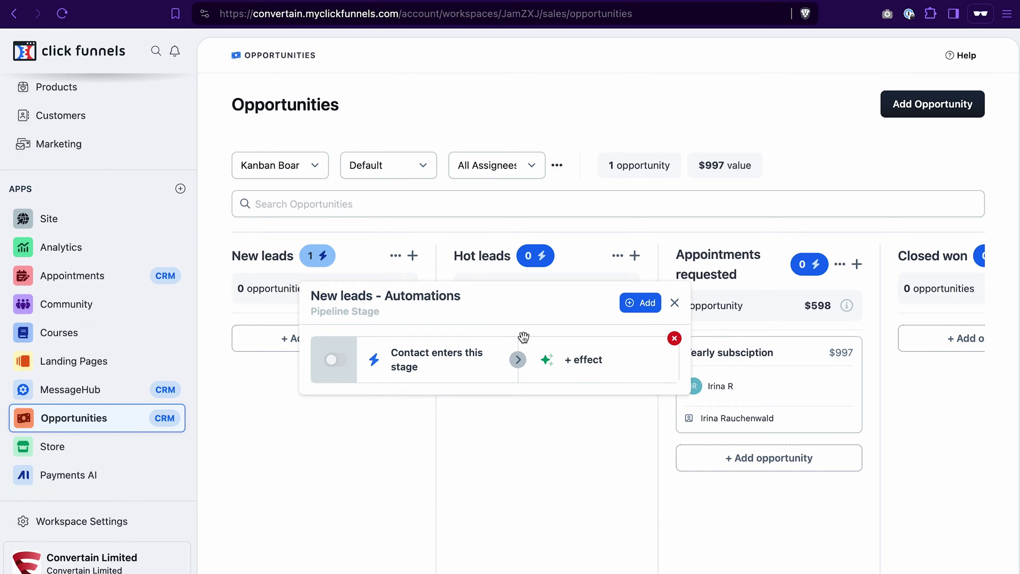
# Make the automation add the note 'Test note', save it, and switch it on
pyautogui.click(562, 367)
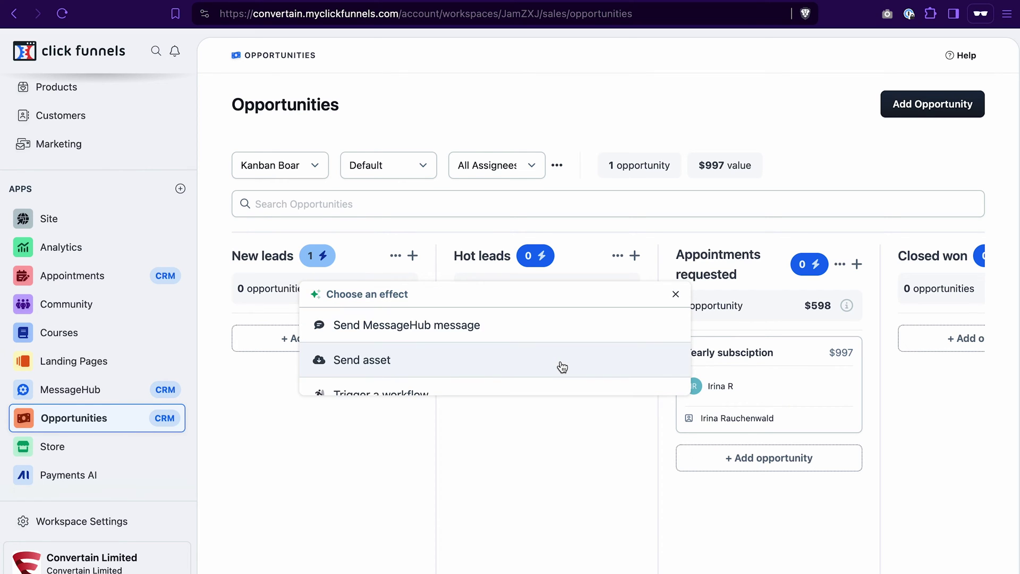
pyautogui.scroll(-2, 476, 357)
pyautogui.scroll(-3, 477, 358)
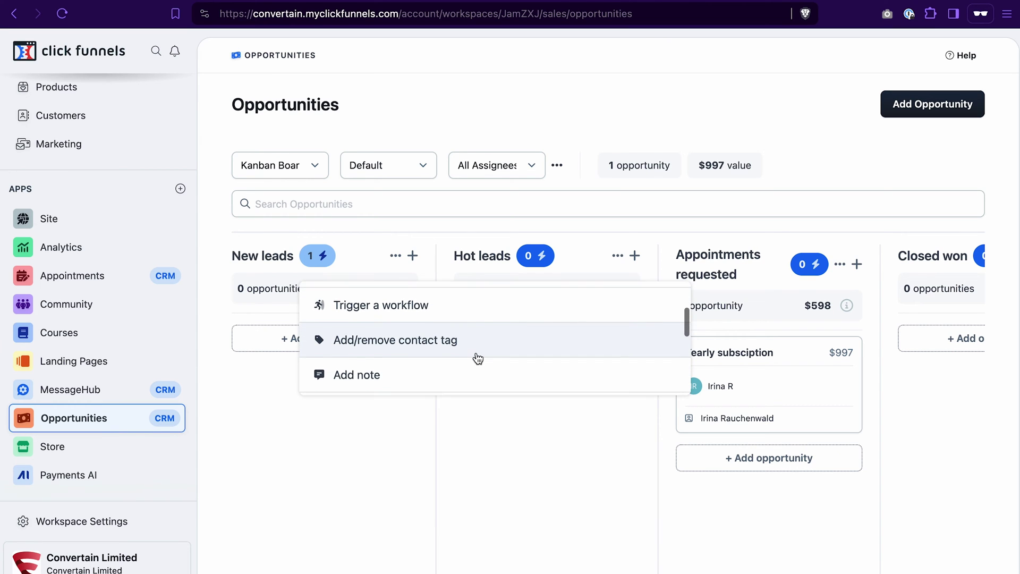
pyautogui.click(413, 305)
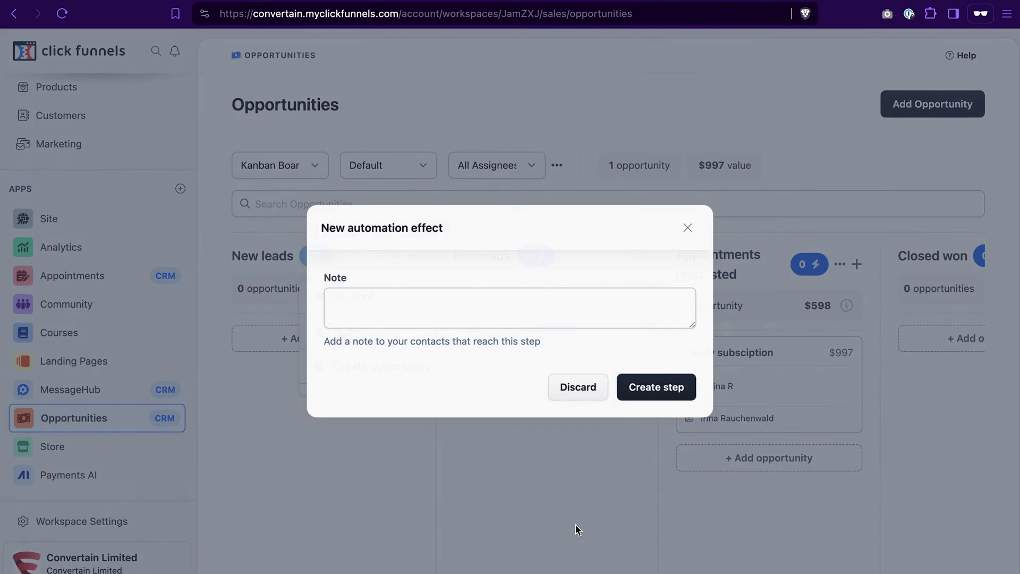
pyautogui.click(404, 320)
pyautogui.write('Te')
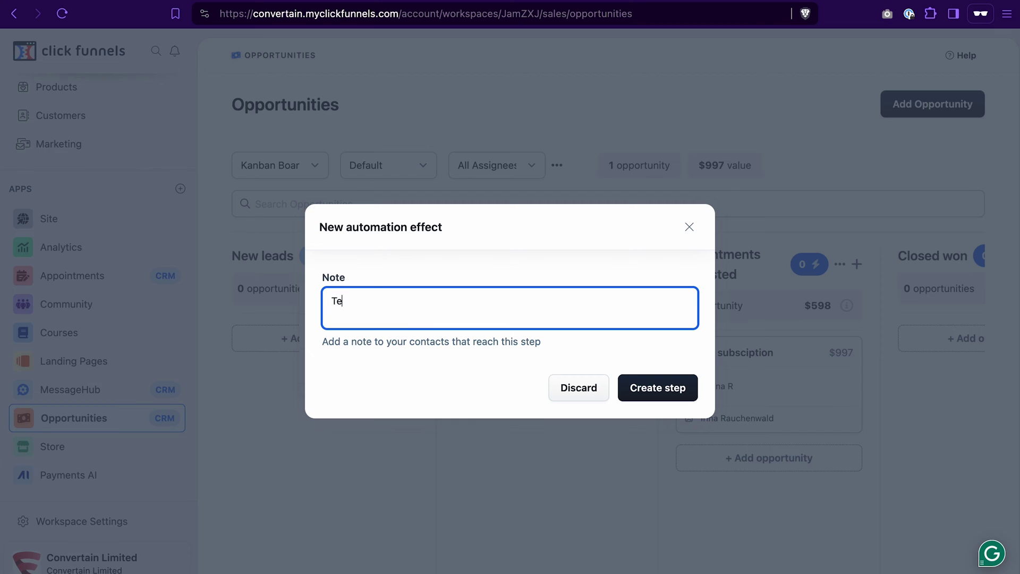
pyautogui.write('st note')
pyautogui.click(653, 388)
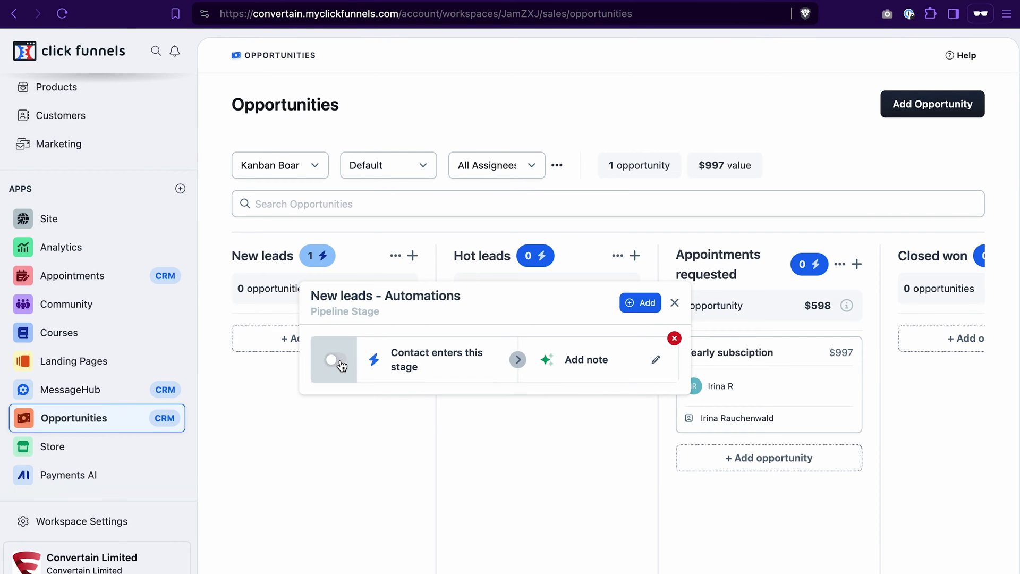
pyautogui.click(335, 361)
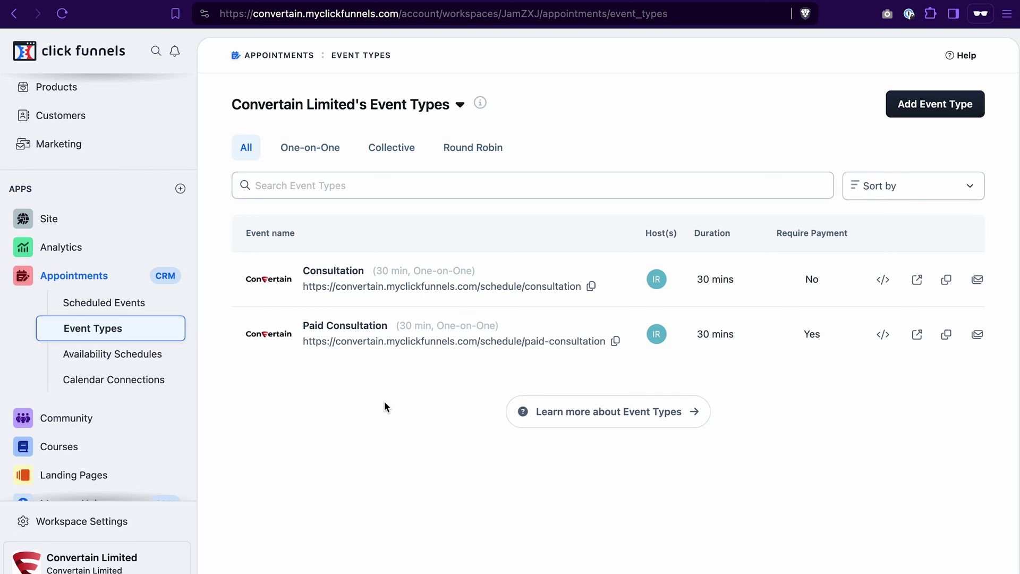
# Open the Consultation event type's edit form and scroll through its settings
pyautogui.click(931, 277)
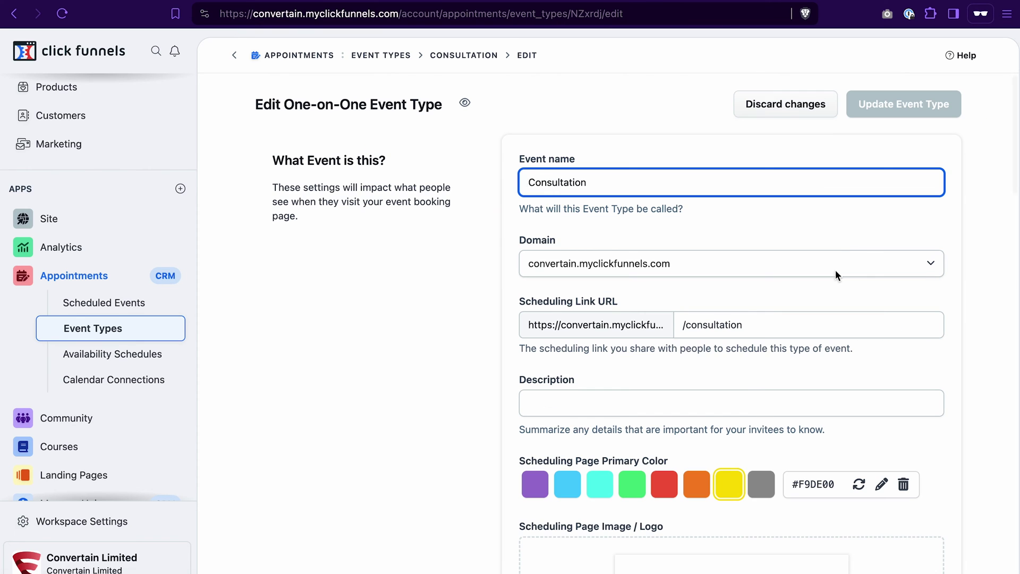
pyautogui.scroll(-3, 843, 233)
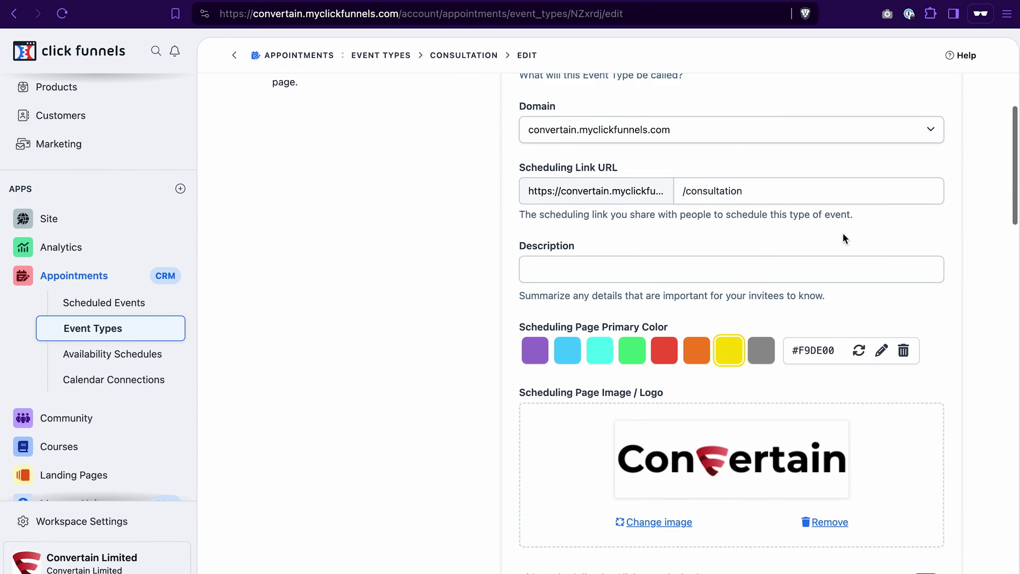
pyautogui.scroll(-15, 843, 234)
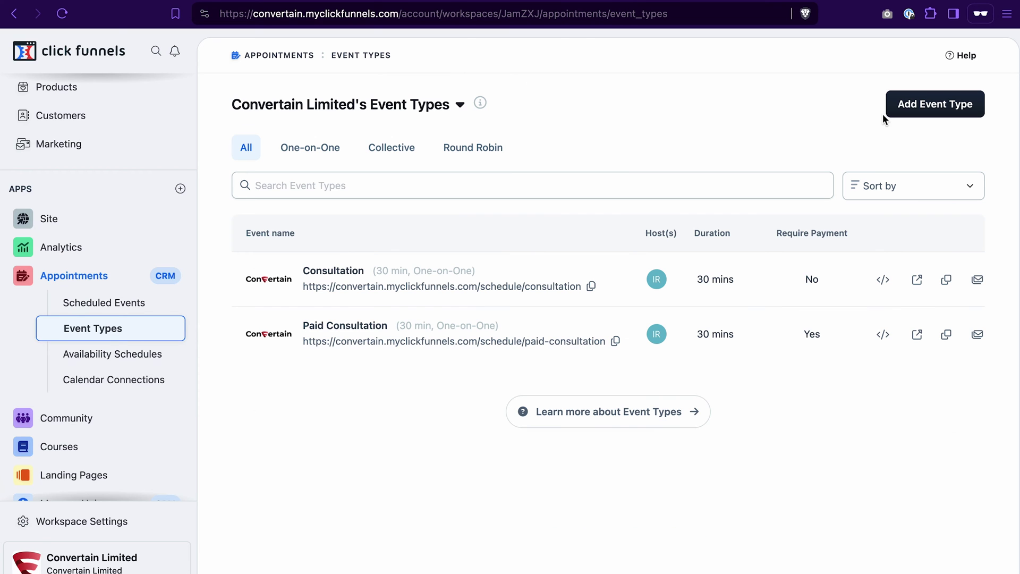
# View the new event type choices under Add Event Type, then close them without creating one
pyautogui.click(929, 106)
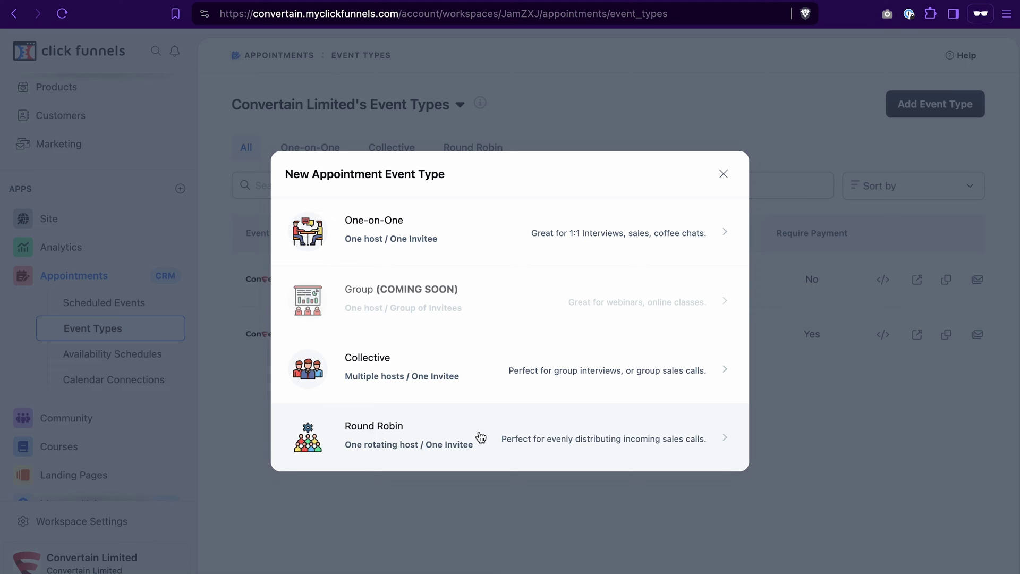
pyautogui.click(722, 172)
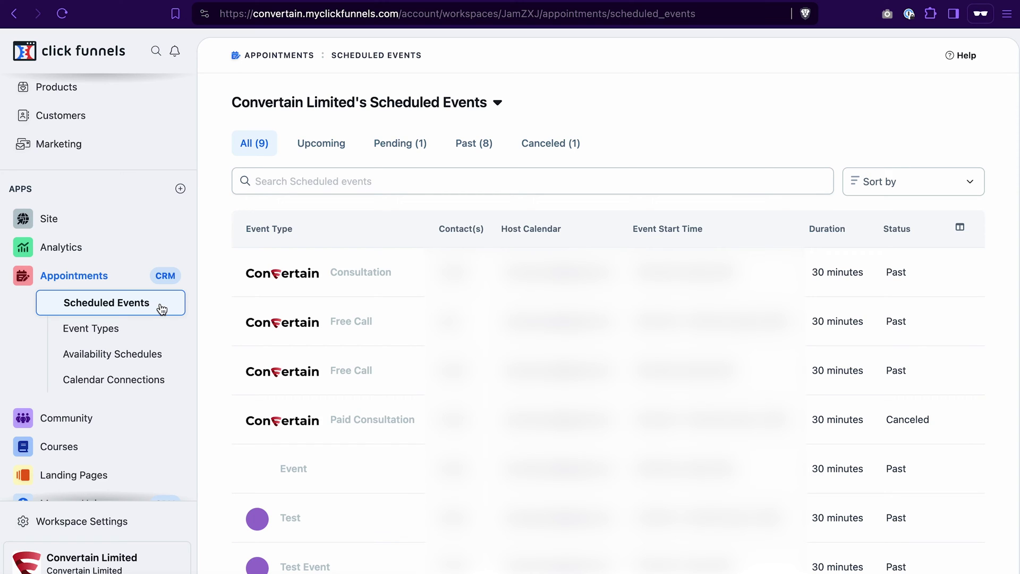
# Open the selector for whose scheduled events are shown
pyautogui.click(497, 104)
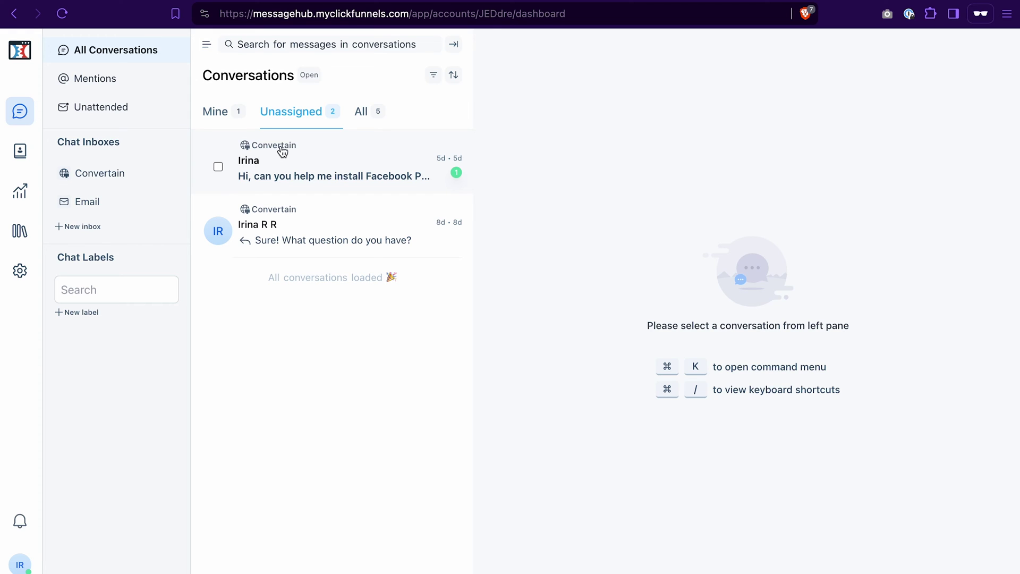
# Reply 'Hi, sure!' in the conversation asking for help installing Facebook Pixel
pyautogui.rightClick(359, 165)
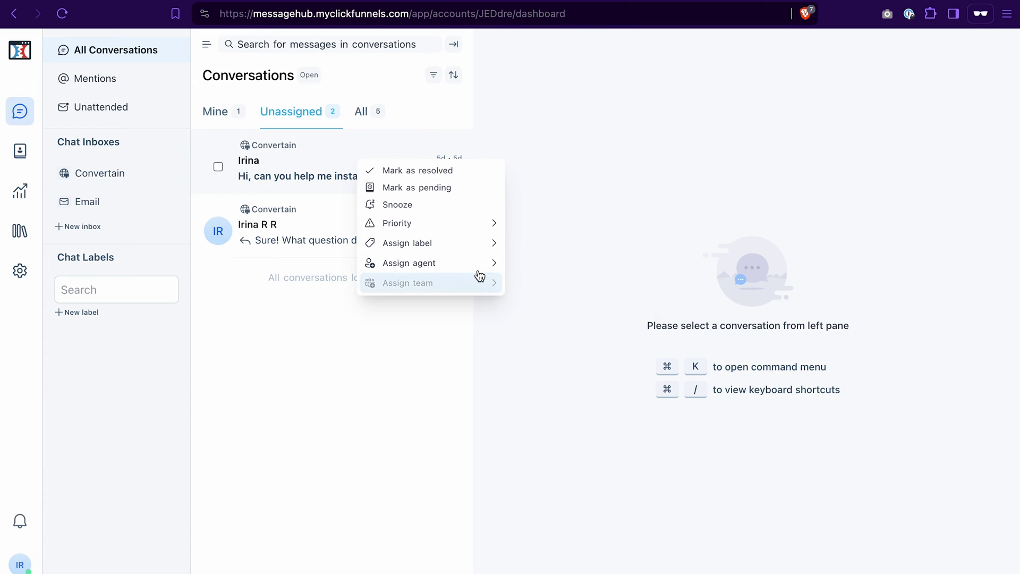
pyautogui.press('Escape')
pyautogui.click(336, 167)
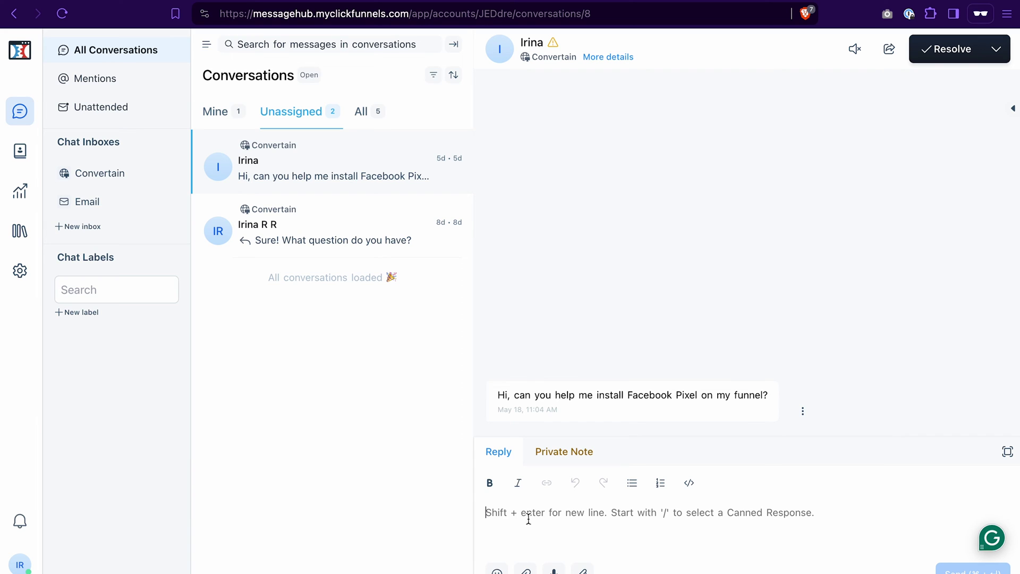
pyautogui.write('Hi, sure!')
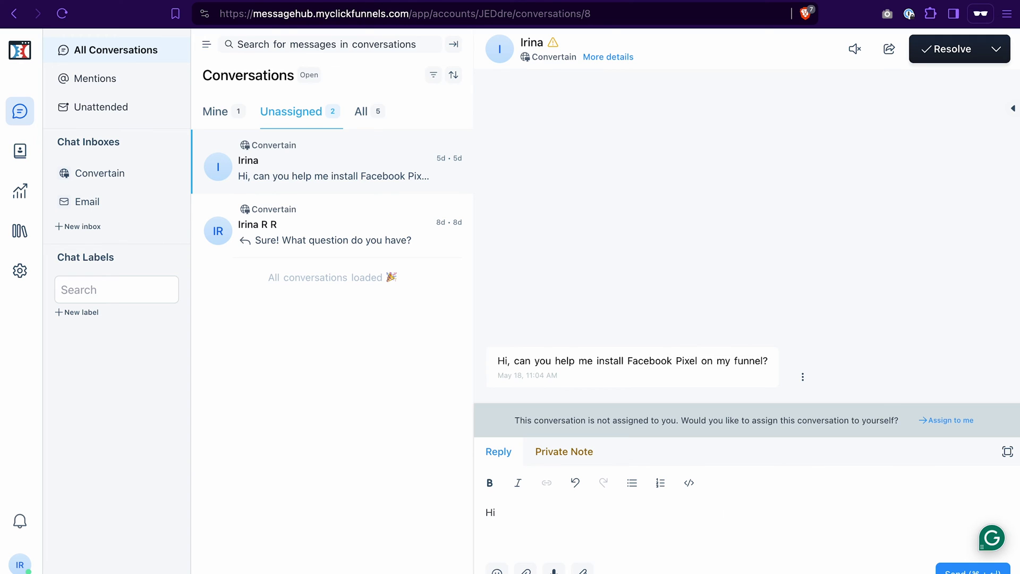
pyautogui.press('Return')
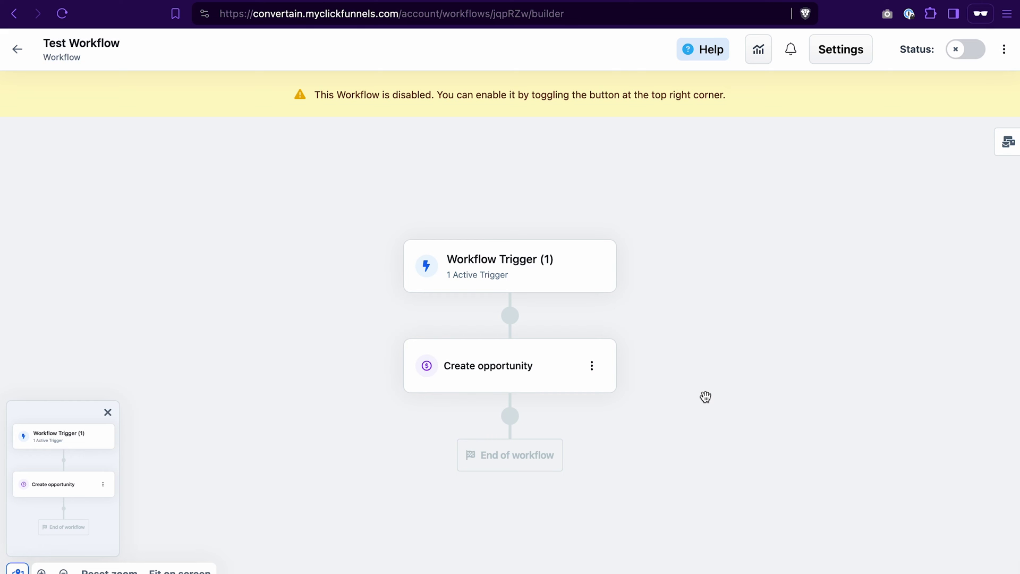
# Browse trigger event types without saving a new trigger, then add a step after Create opportunity
pyautogui.click(517, 271)
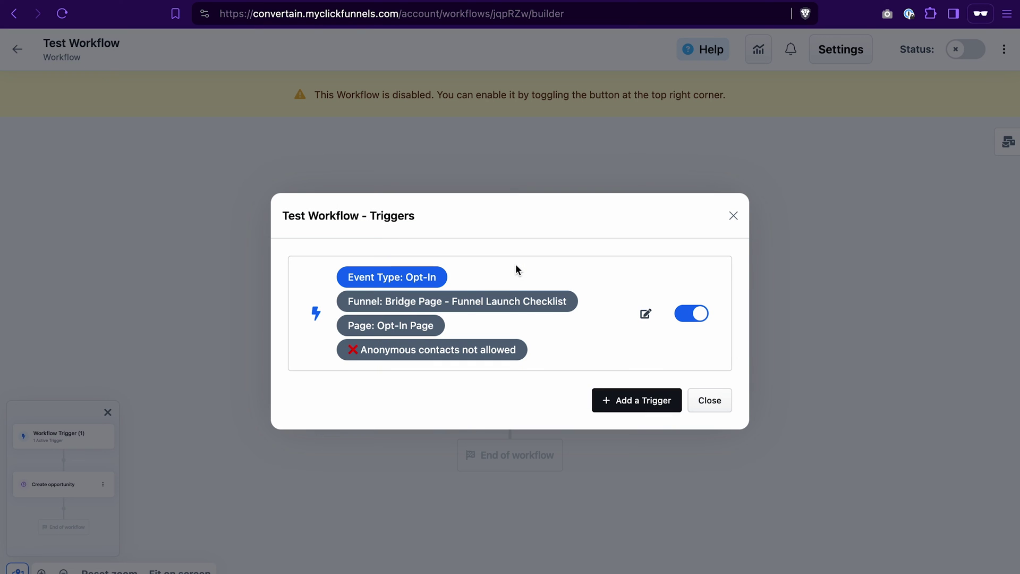
pyautogui.click(629, 403)
pyautogui.click(451, 287)
pyautogui.scroll(-3, 458, 387)
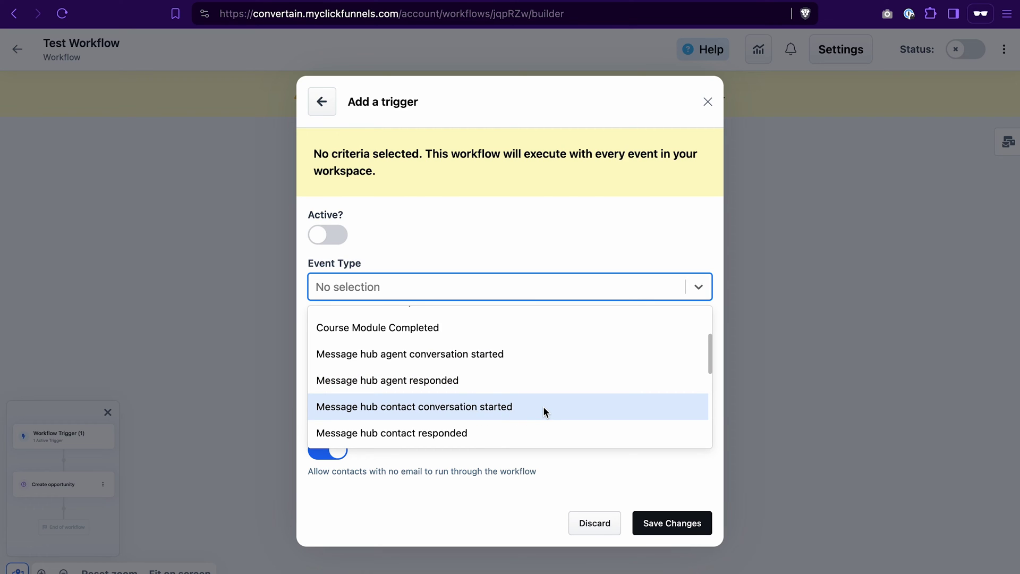
pyautogui.click(597, 525)
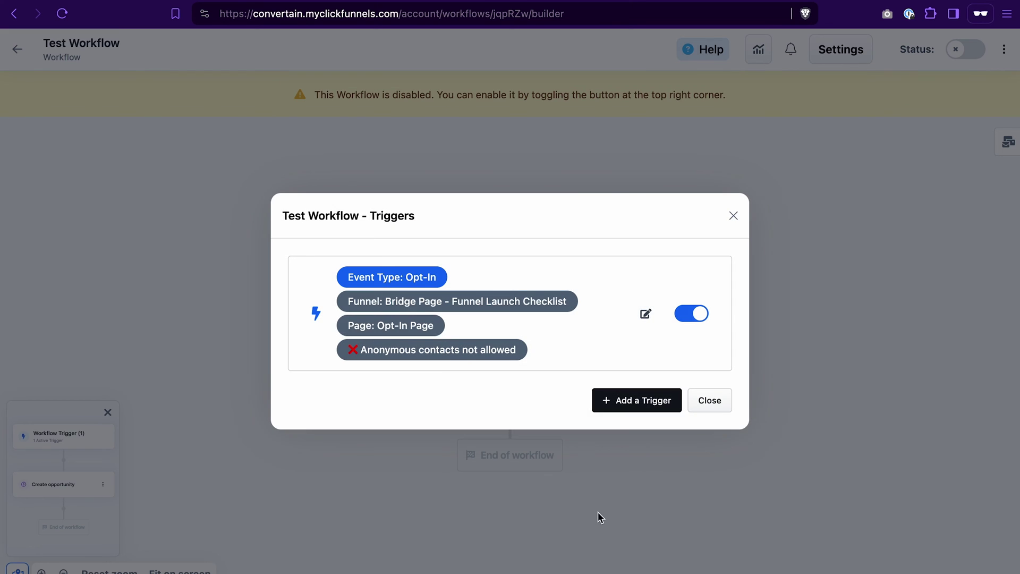
pyautogui.click(598, 512)
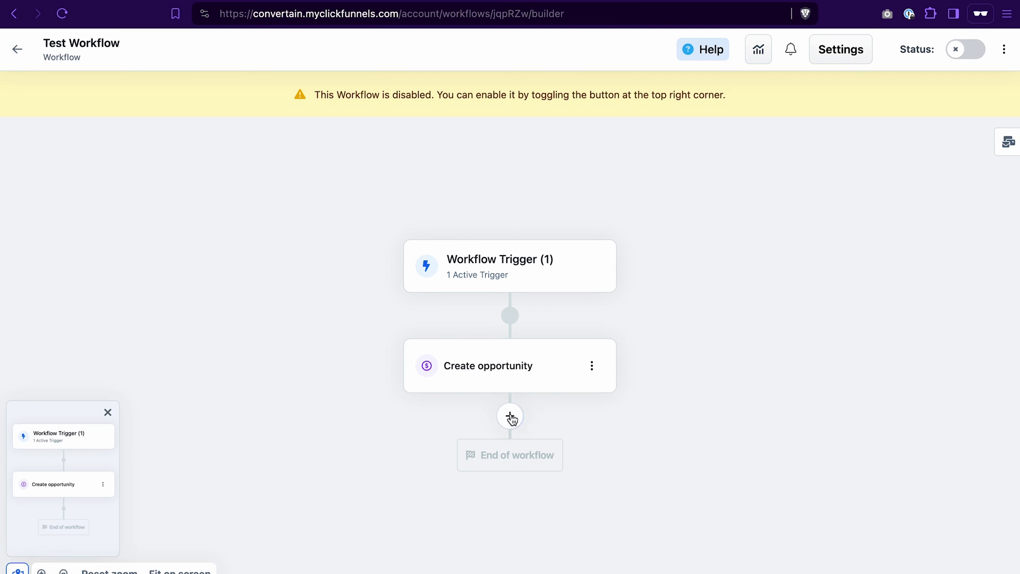
pyautogui.click(510, 417)
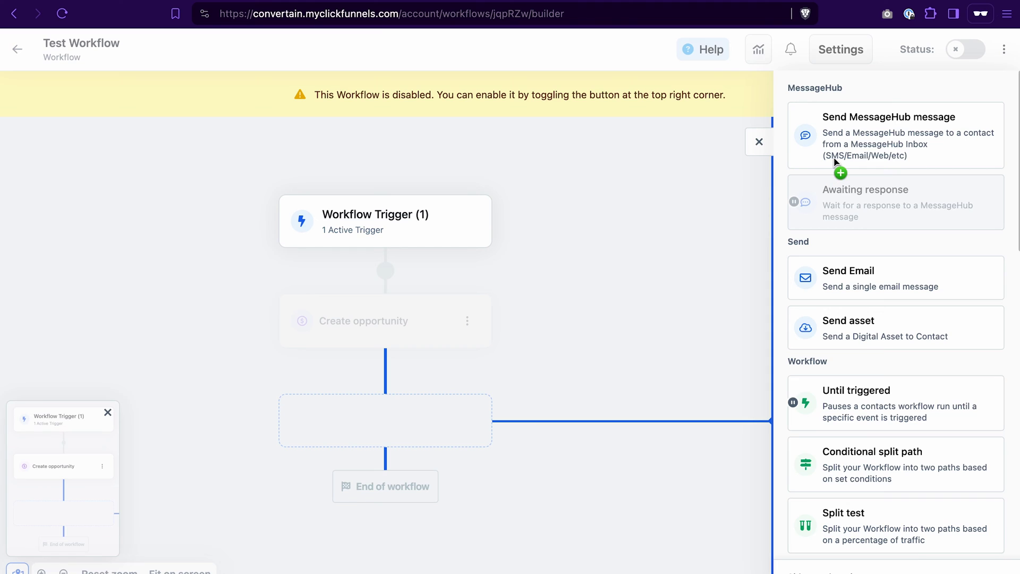